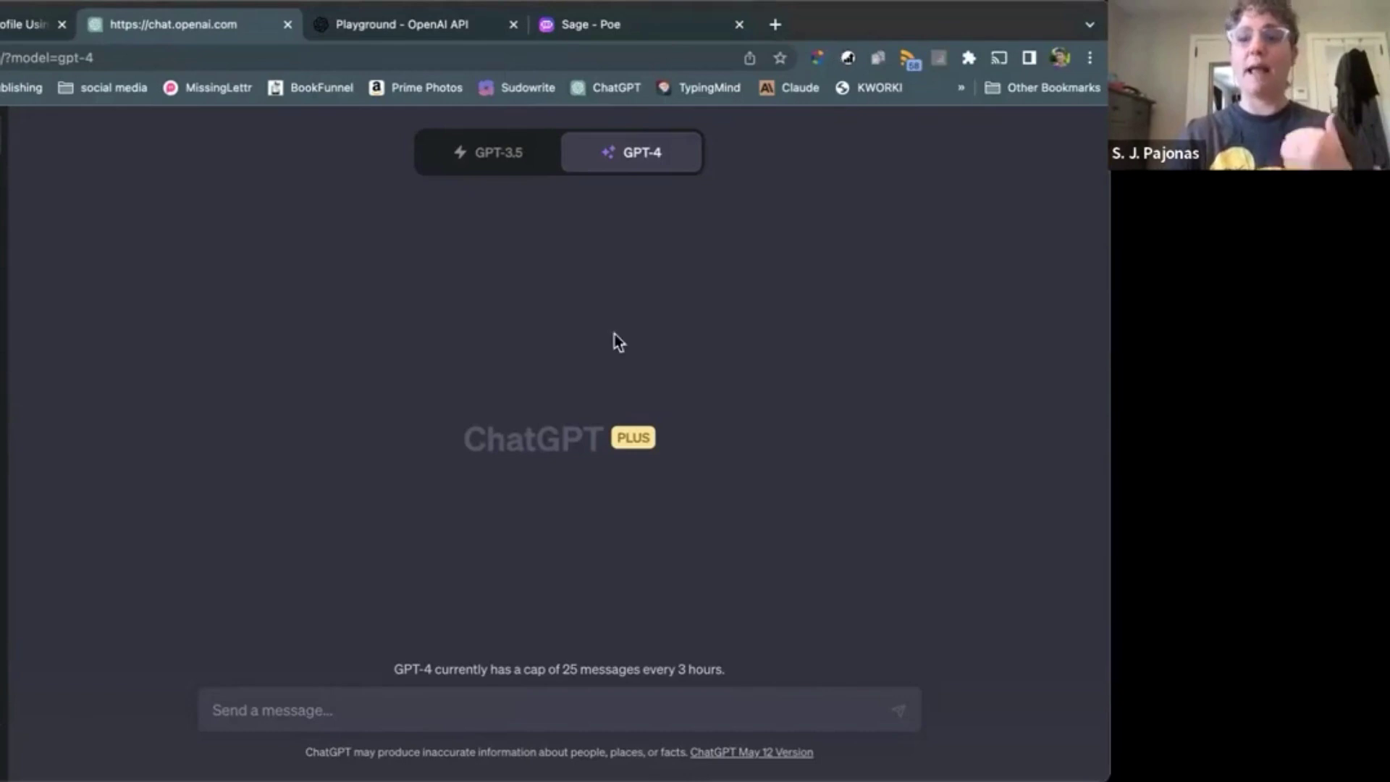
# Step: Paste the character sheet prompt into the empty chat message box
pyautogui.click(337, 706)
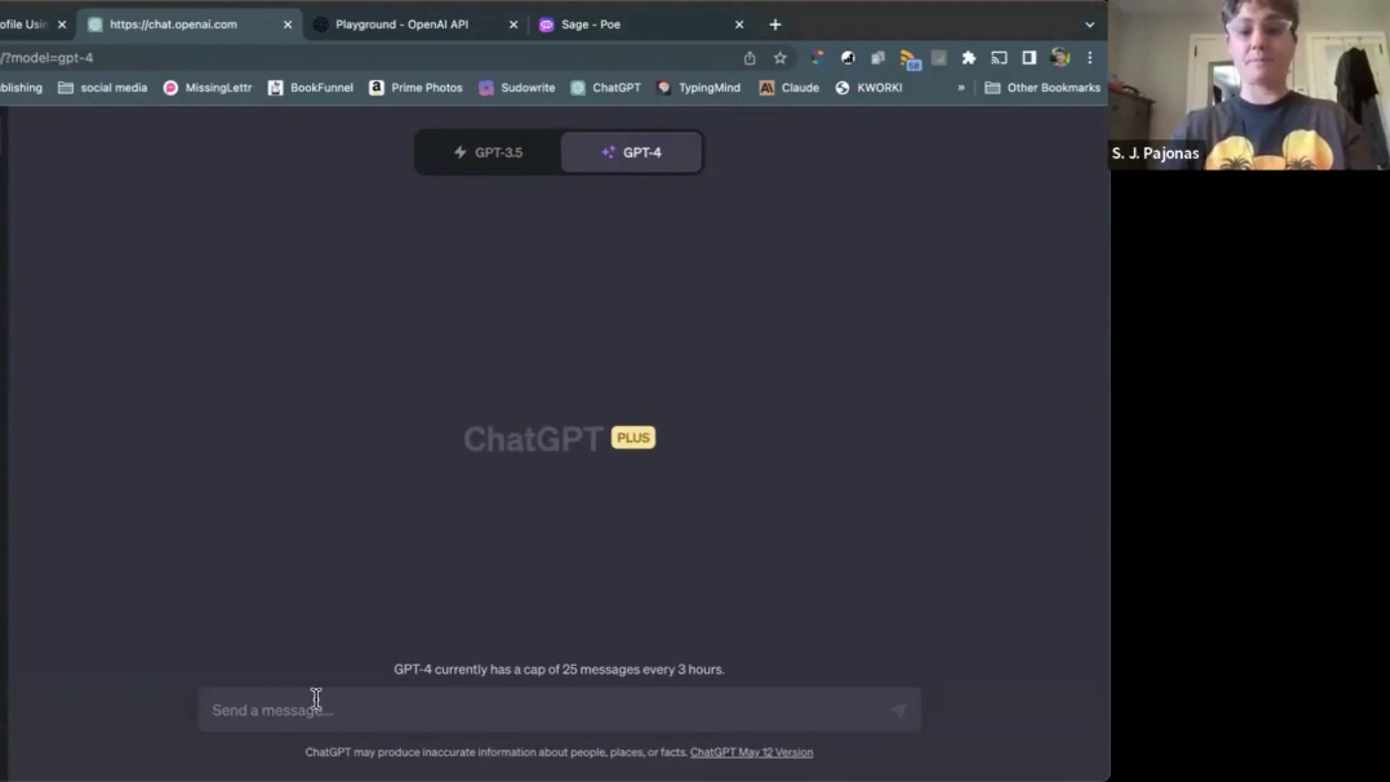
pyautogui.press('super+v')
pyautogui.scroll(10, 442, 597)
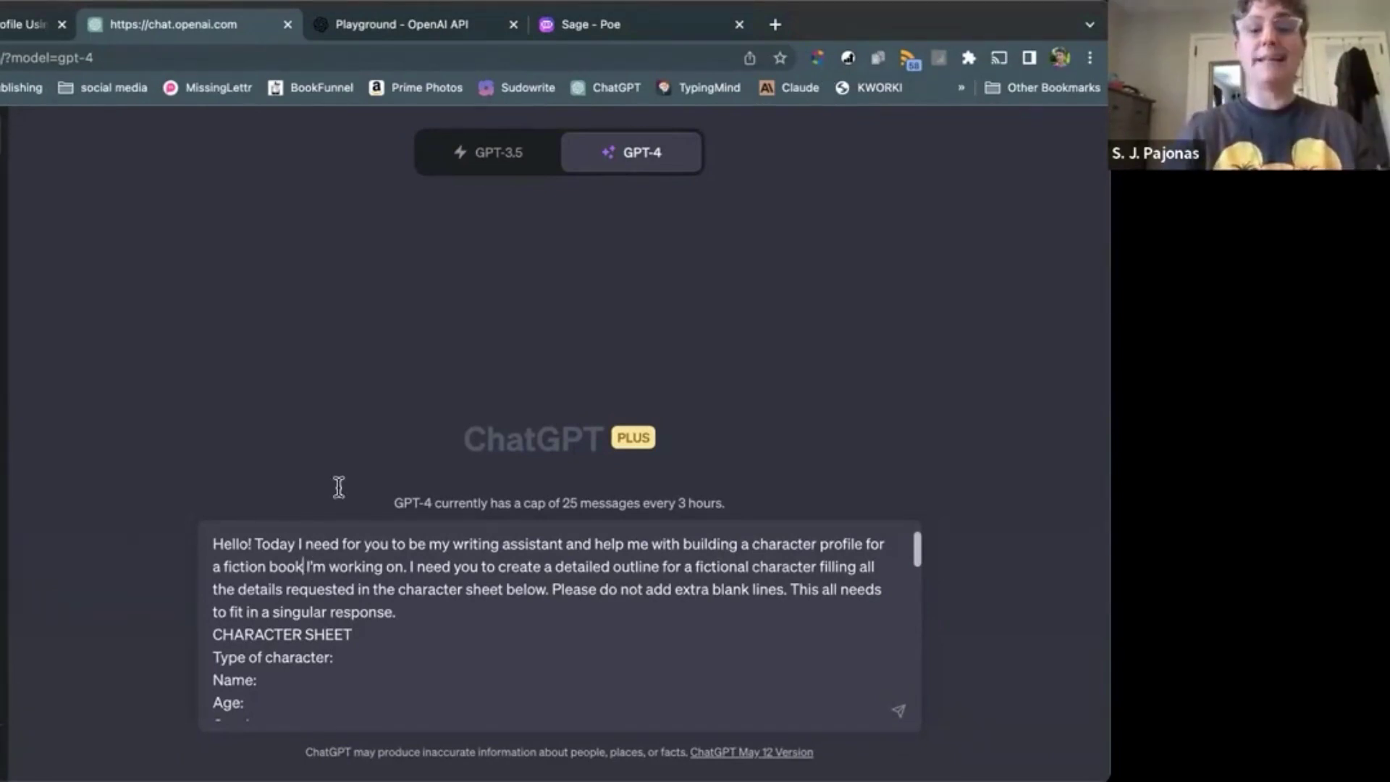
pyautogui.scroll(-3, 339, 487)
# Step: Set the Type of character to Spaceship Insurance Adjuster
pyautogui.click(399, 556)
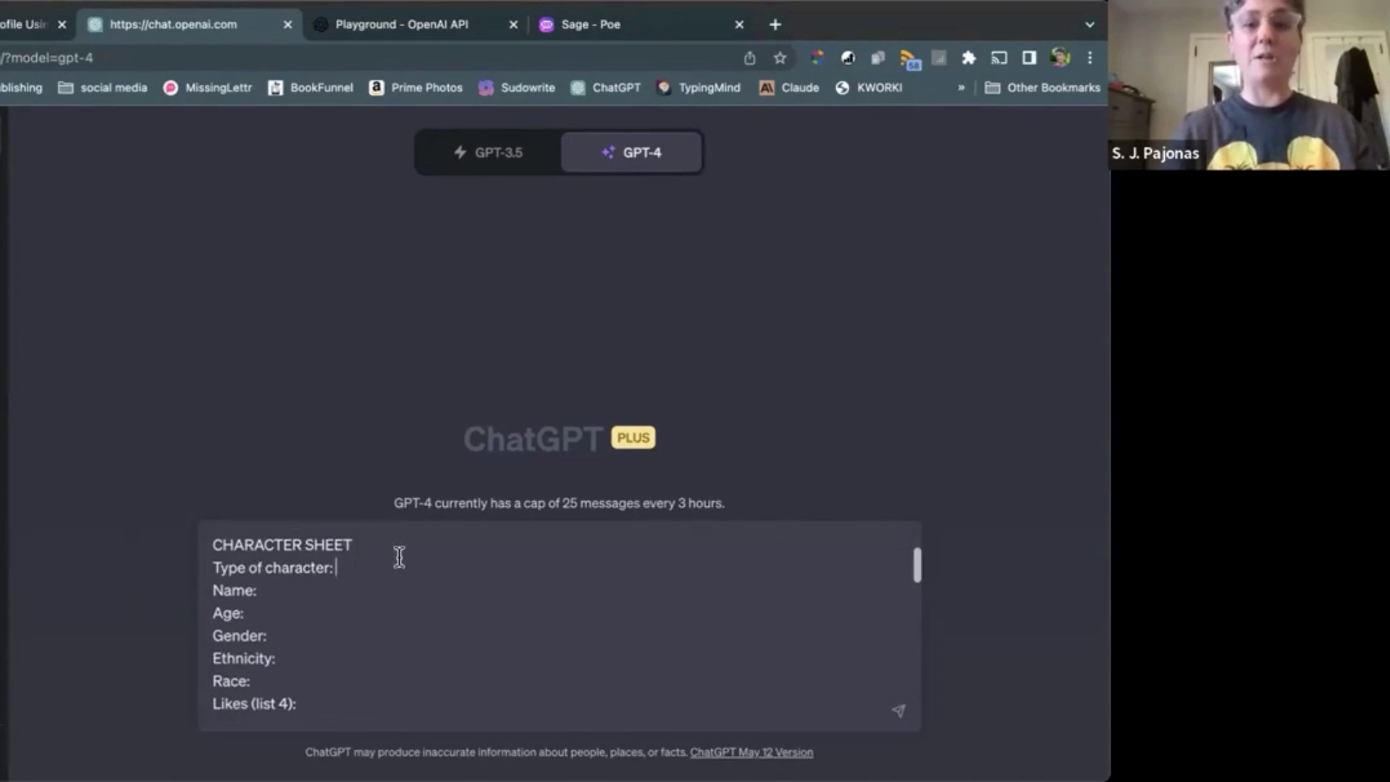
pyautogui.scroll(1, 350, 611)
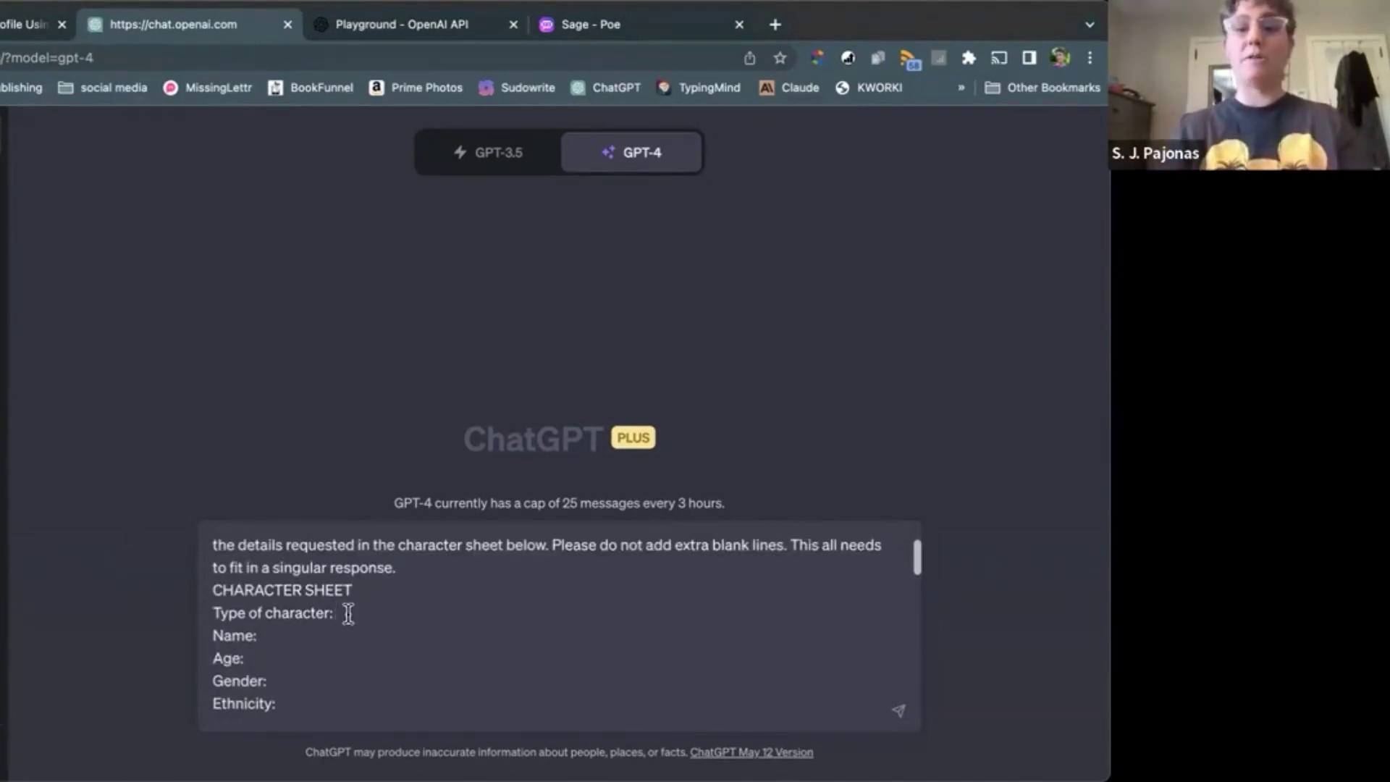
pyautogui.write('Space')
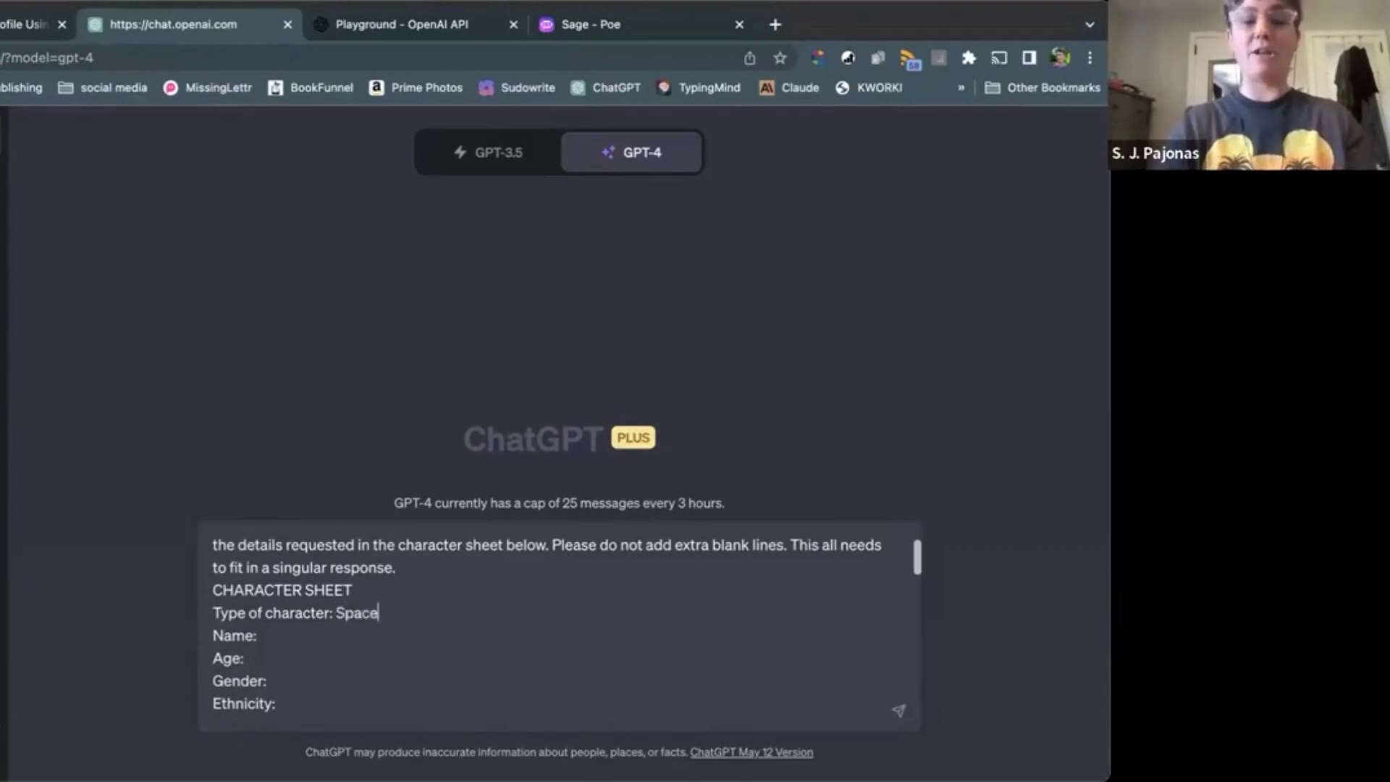
pyautogui.write('ship Insur')
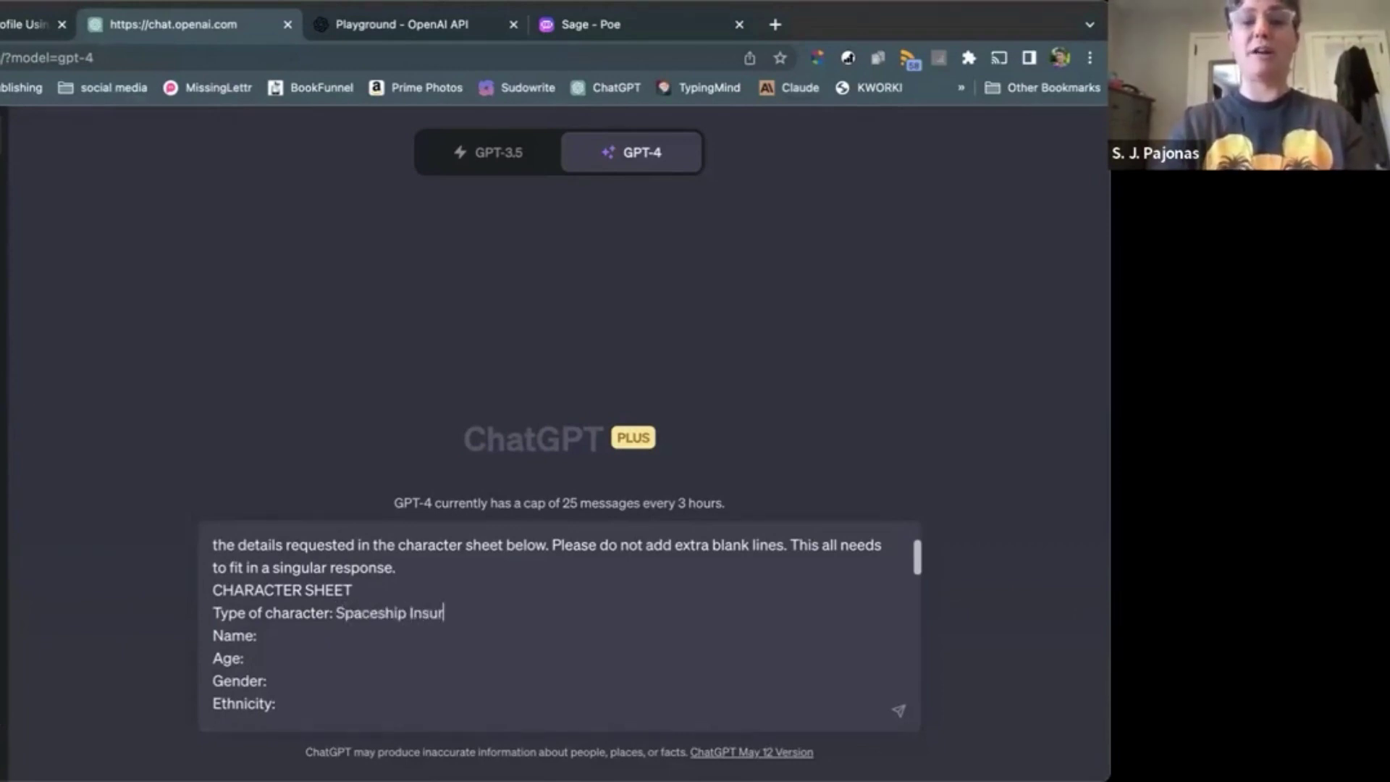
pyautogui.write('ance Adju')
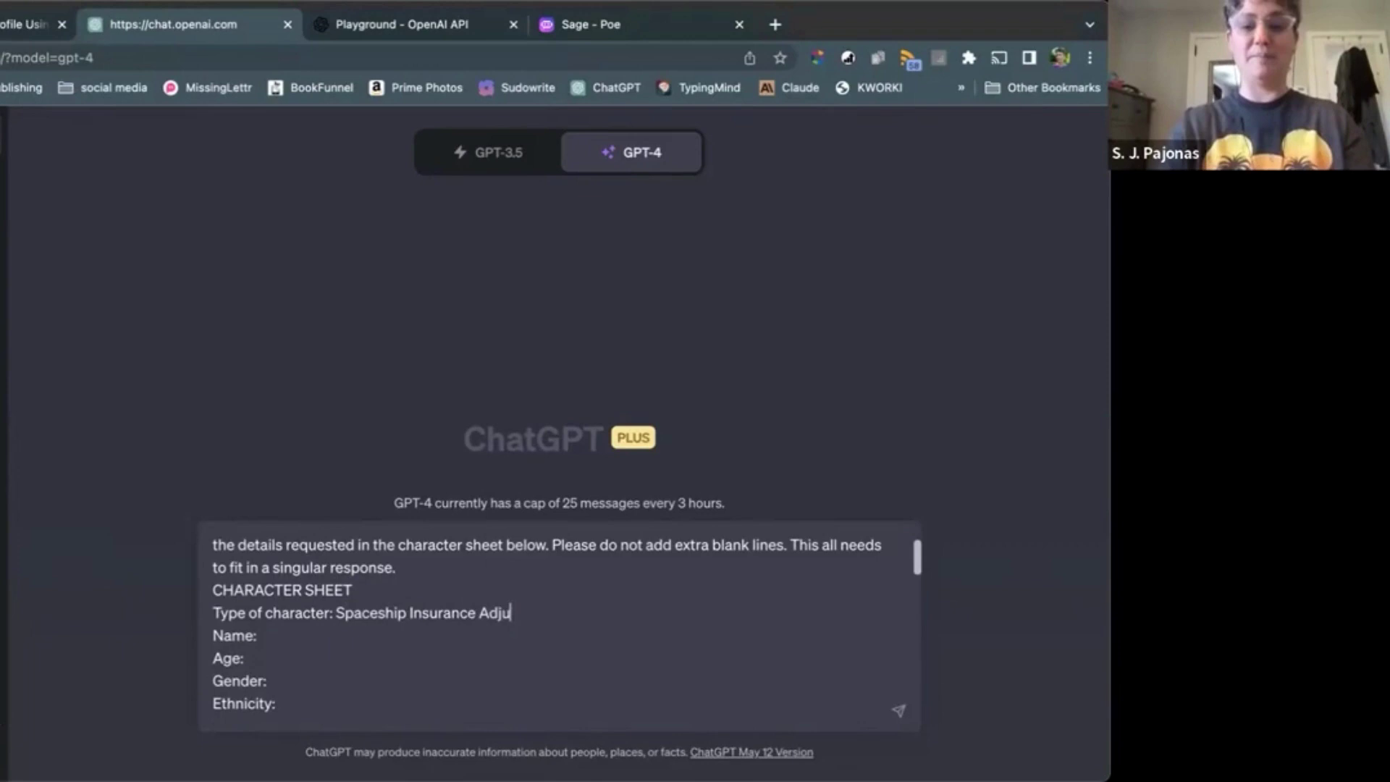
pyautogui.write('ster')
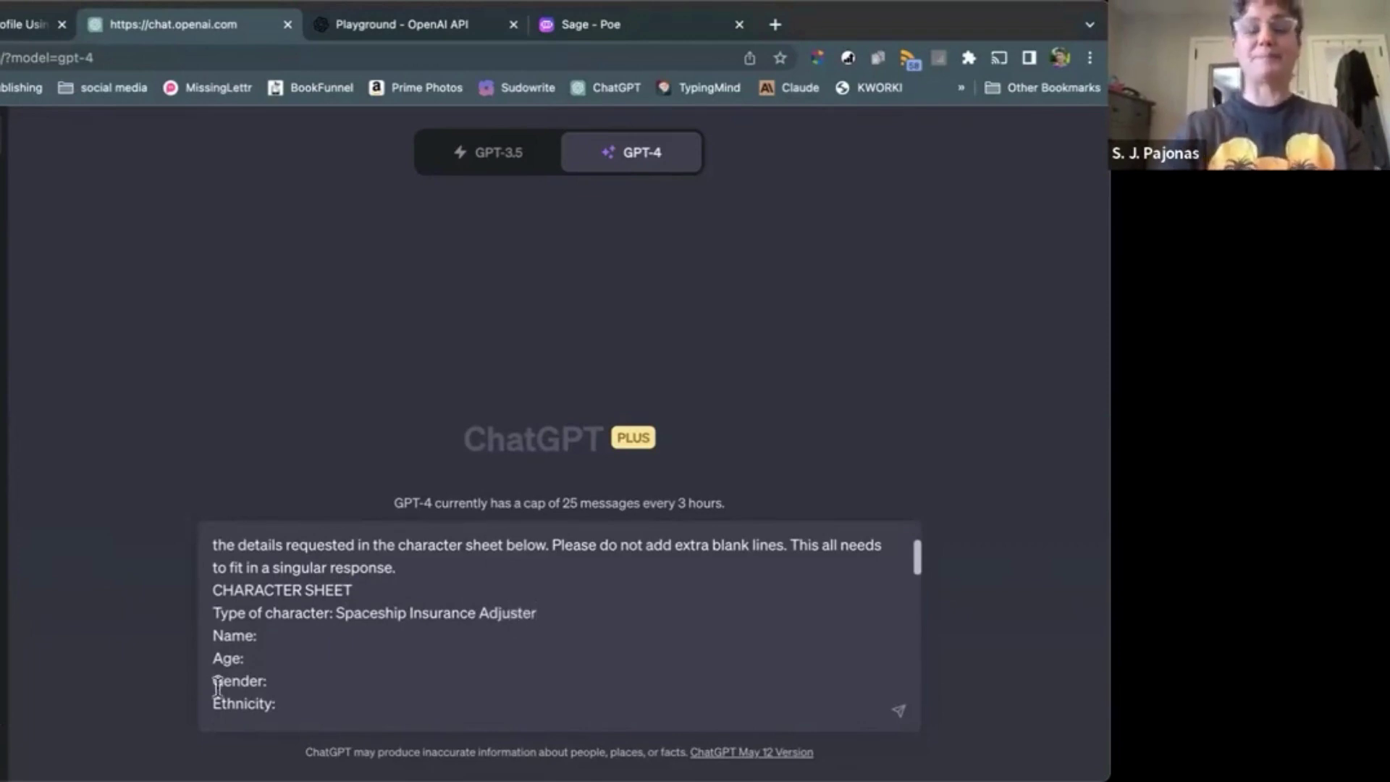
pyautogui.scroll(-3, 359, 615)
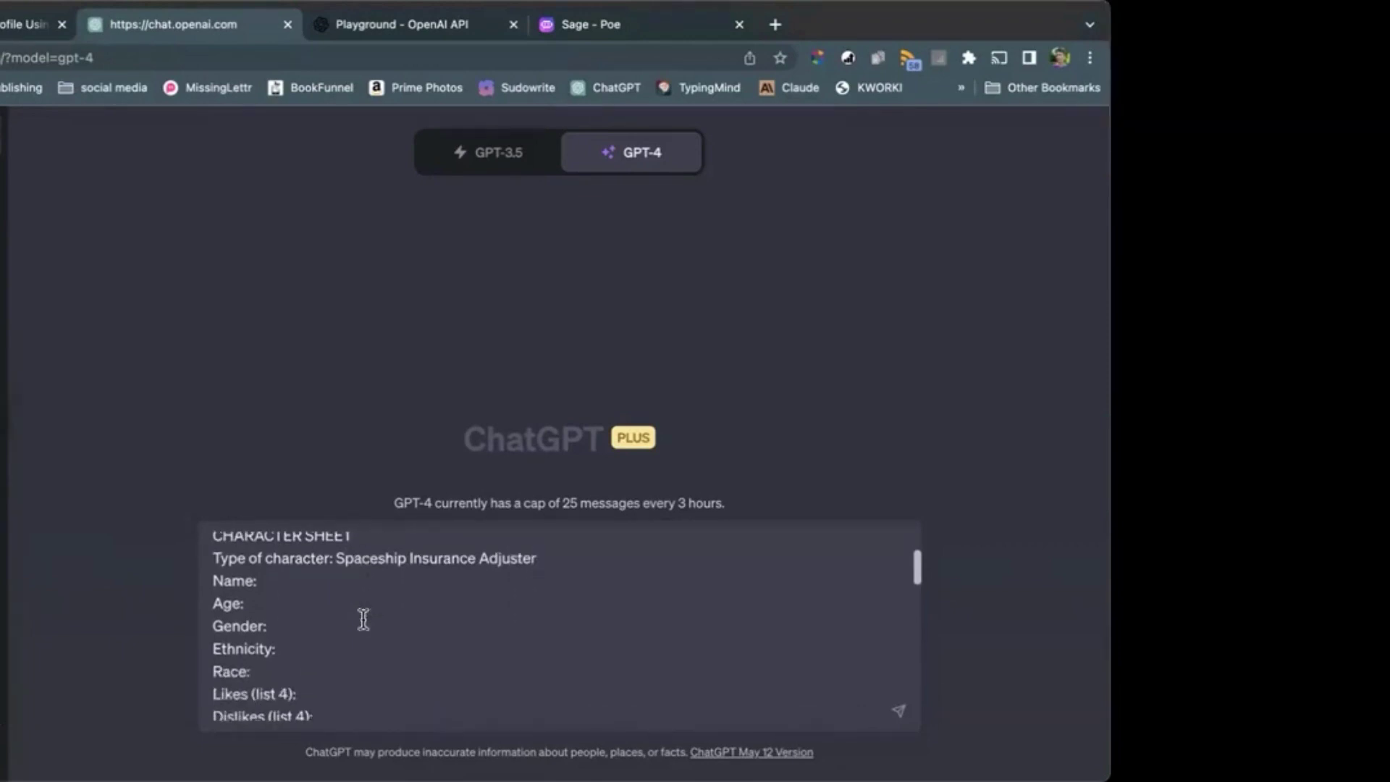
pyautogui.scroll(-1, 363, 619)
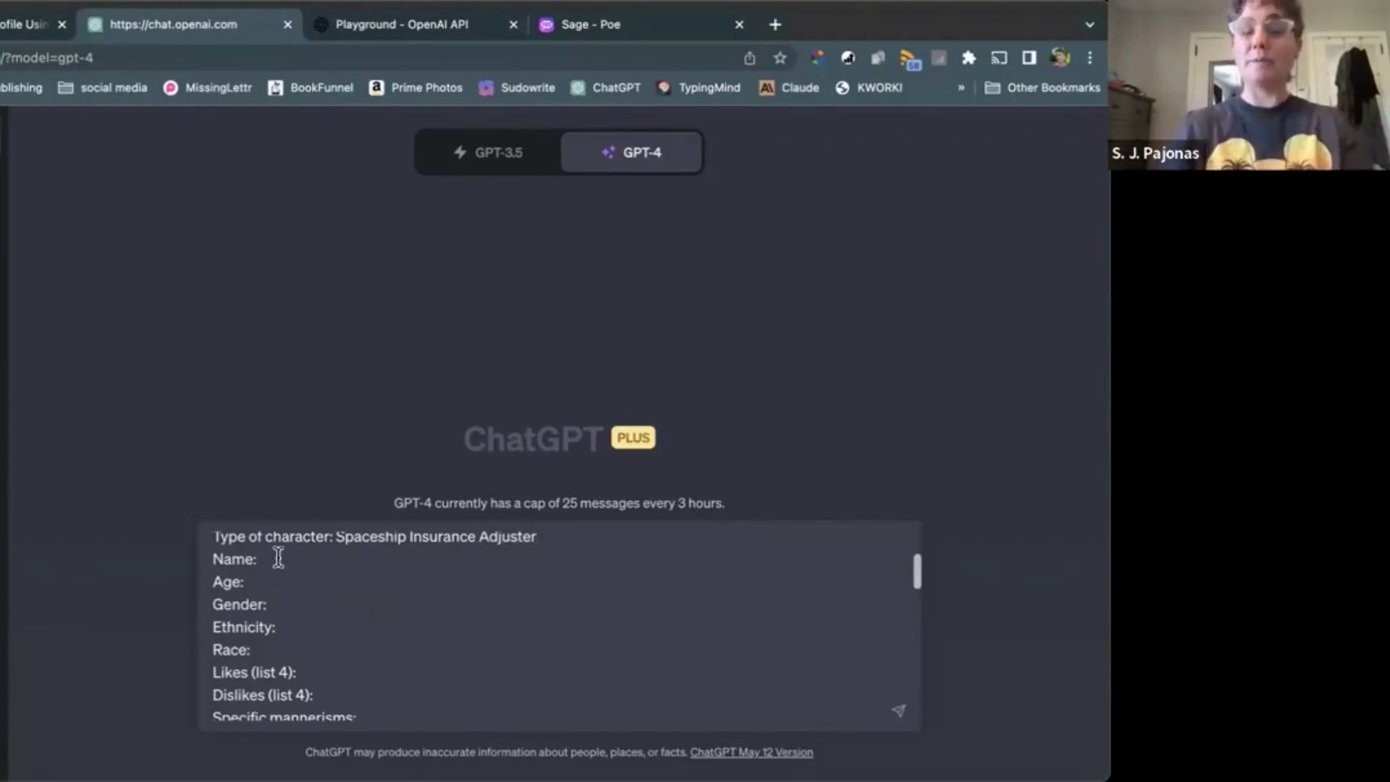
# Step: Fill in the Age field as 35
pyautogui.click(273, 583)
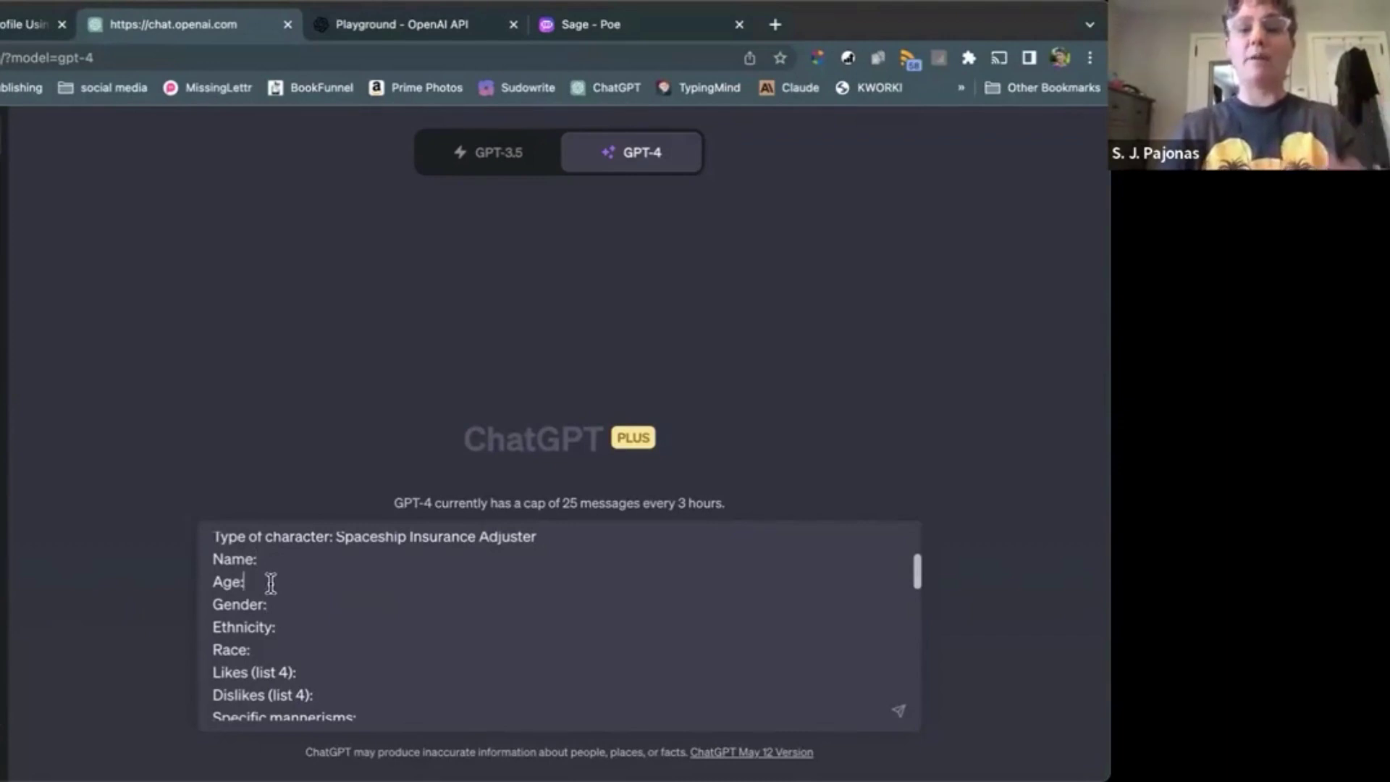
pyautogui.scroll(-2, 346, 616)
pyautogui.scroll(-1, 346, 616)
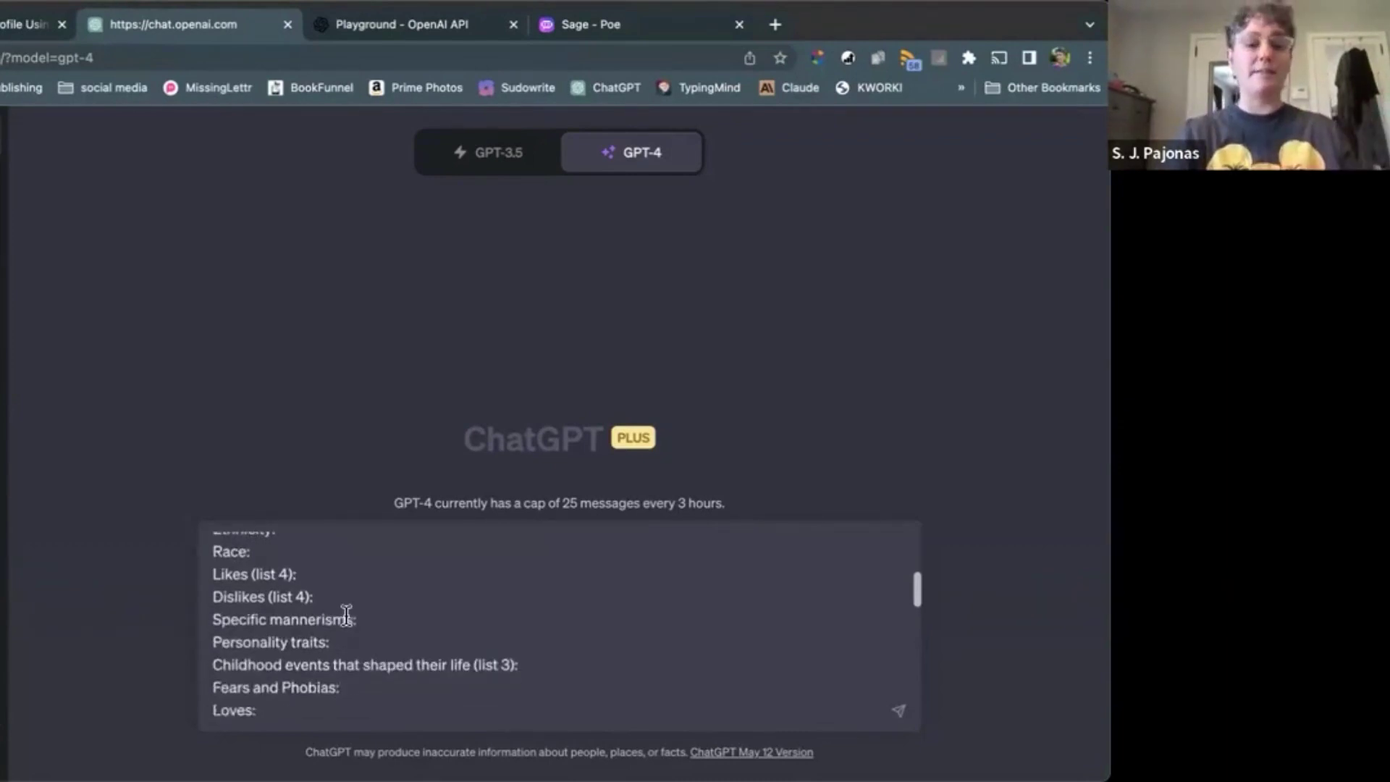
pyautogui.scroll(-2, 347, 616)
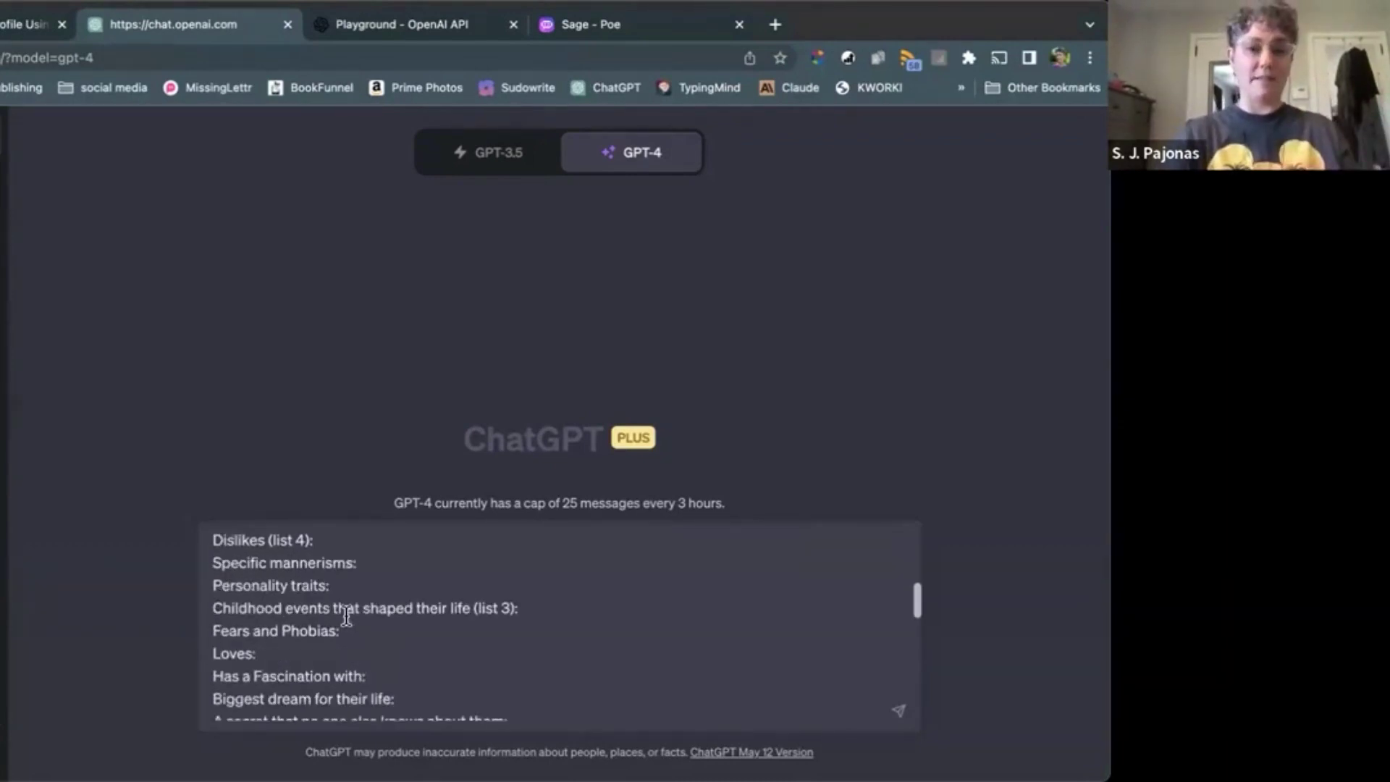
pyautogui.scroll(-2, 346, 616)
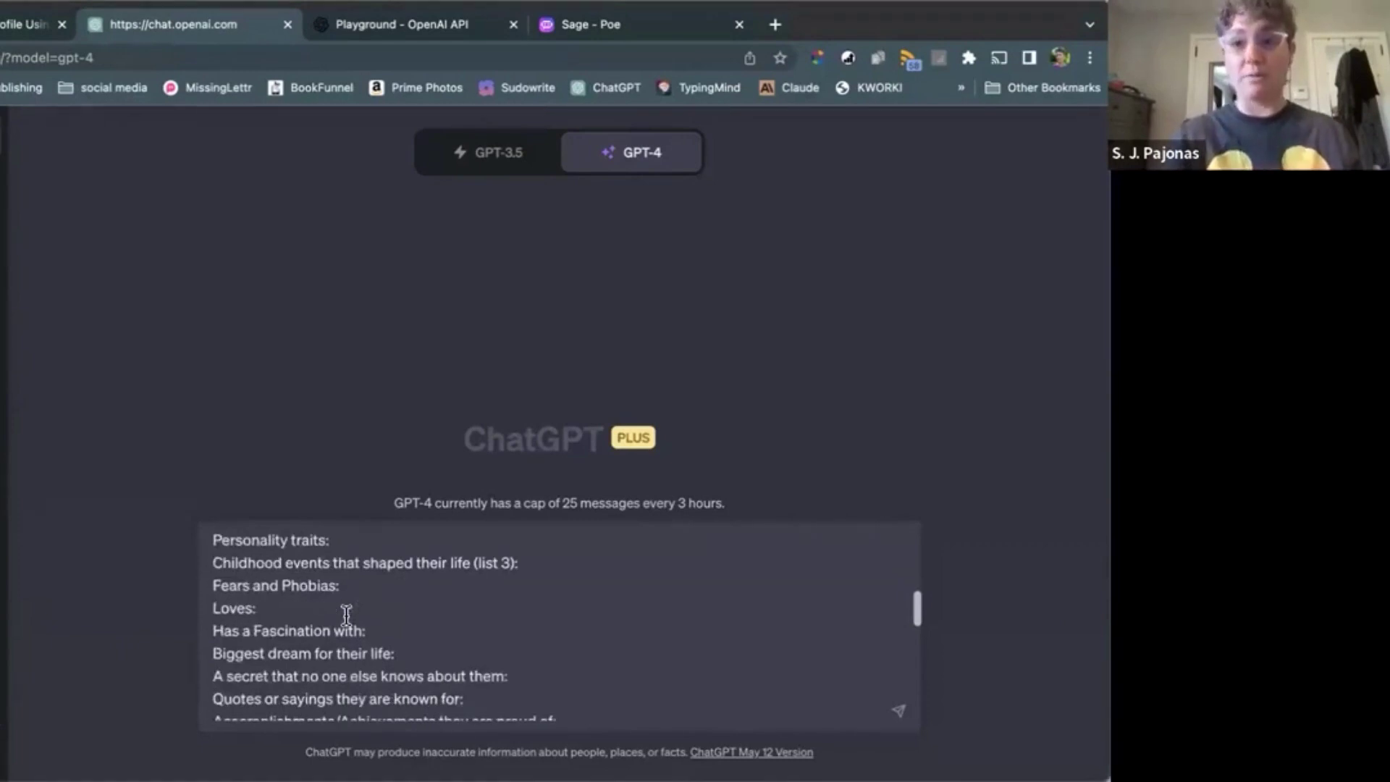
pyautogui.scroll(10, 347, 616)
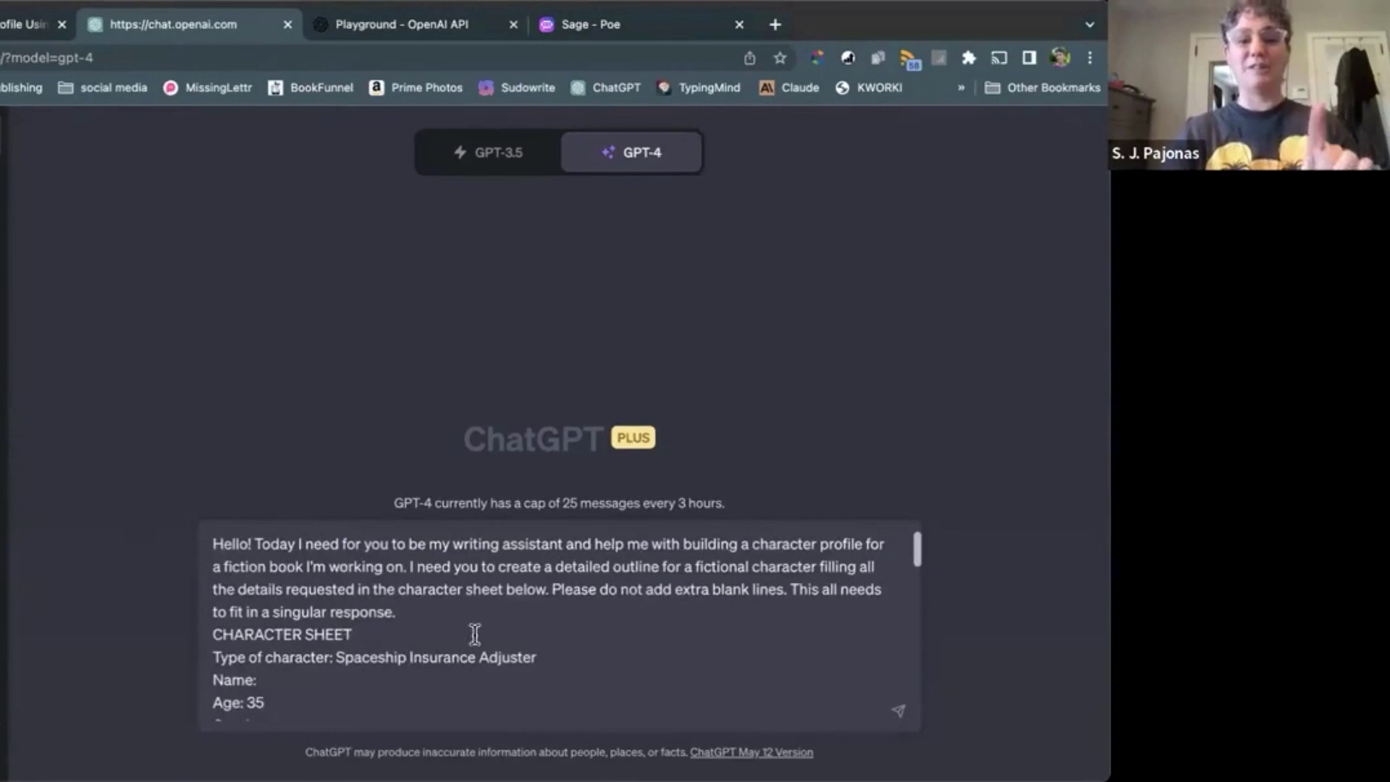
pyautogui.scroll(-3, 474, 634)
pyautogui.scroll(-2, 474, 635)
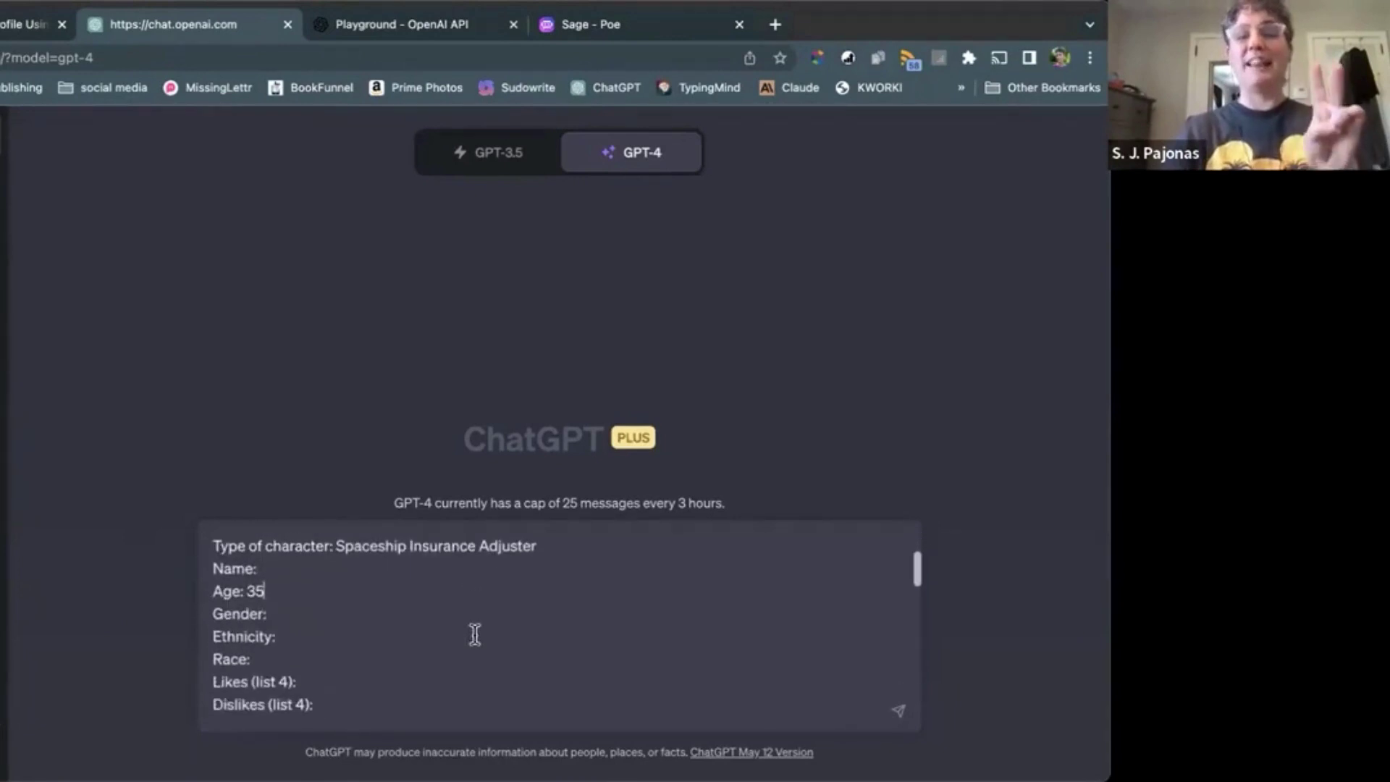
pyautogui.scroll(-10, 477, 644)
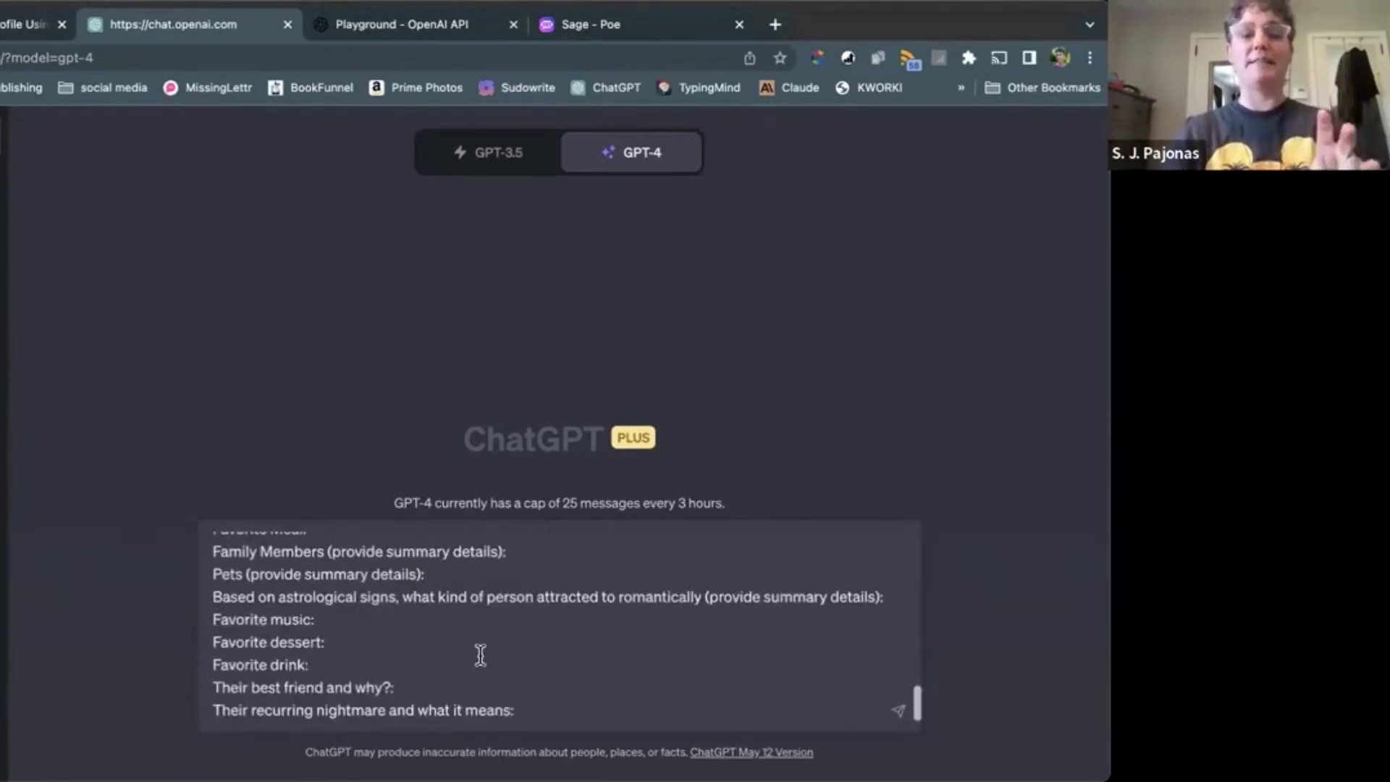
pyautogui.click(562, 707)
# Step: Send the Spaceship Insurance Adjuster character sheet prompt to GPT-4
pyautogui.press('Return')
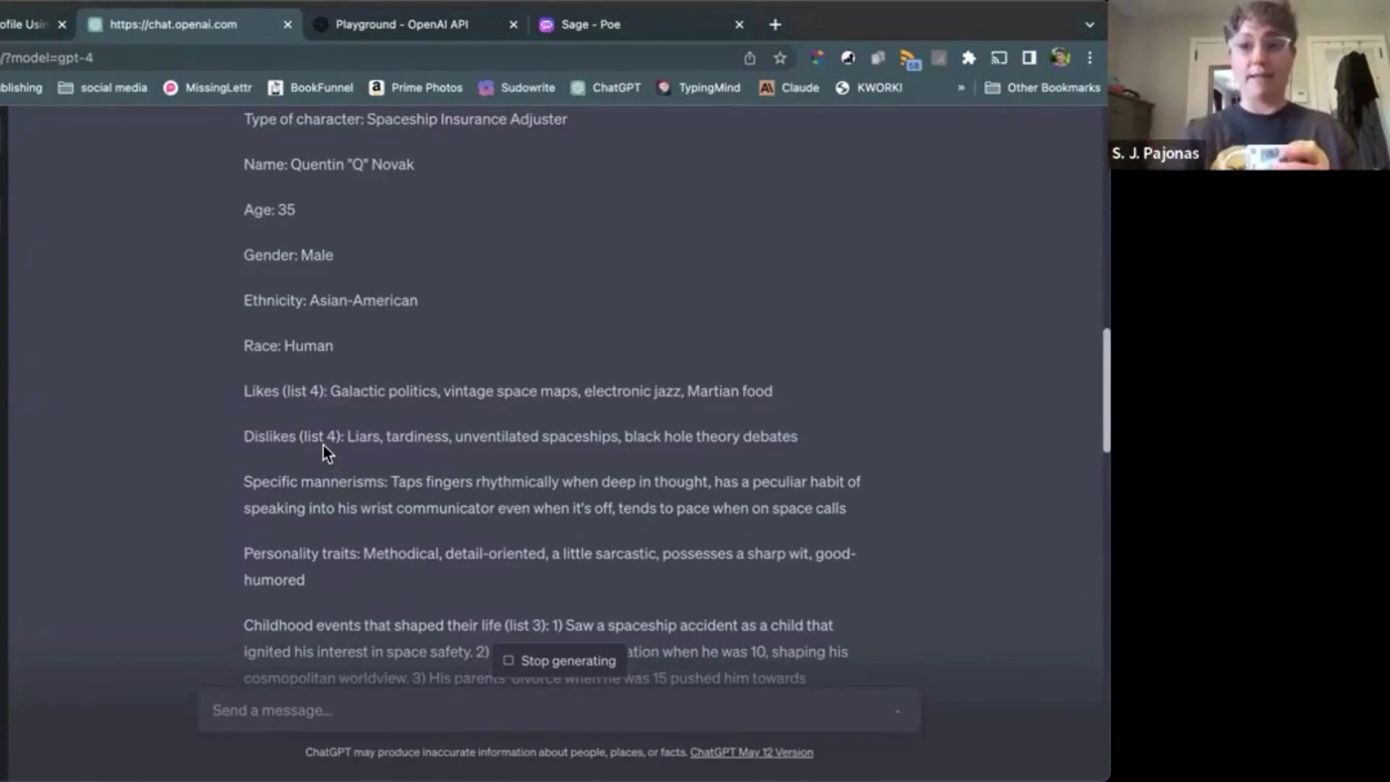
# Step: Highlight the adjuster's Likes and Dislikes lines in the generated profile
pyautogui.scroll(2, 714, 463)
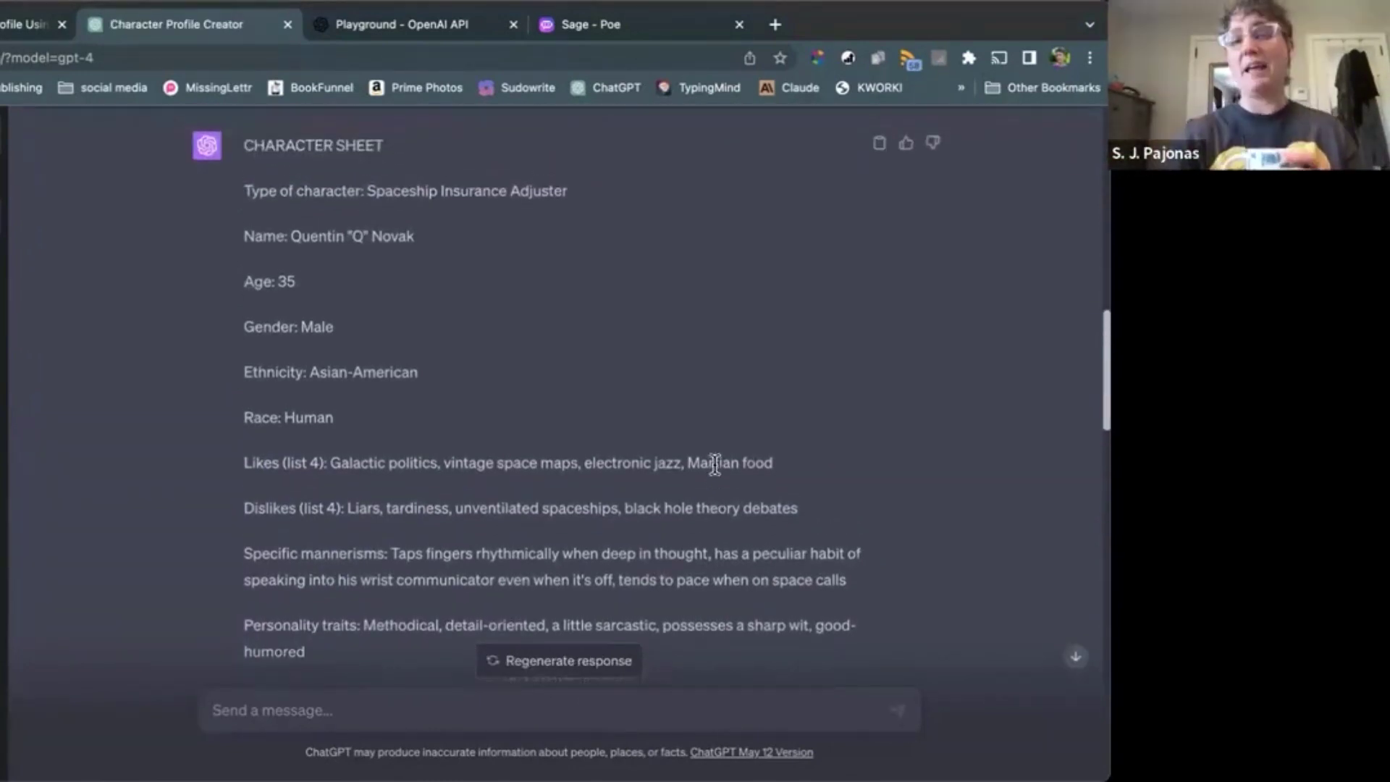
pyautogui.scroll(-1, 714, 463)
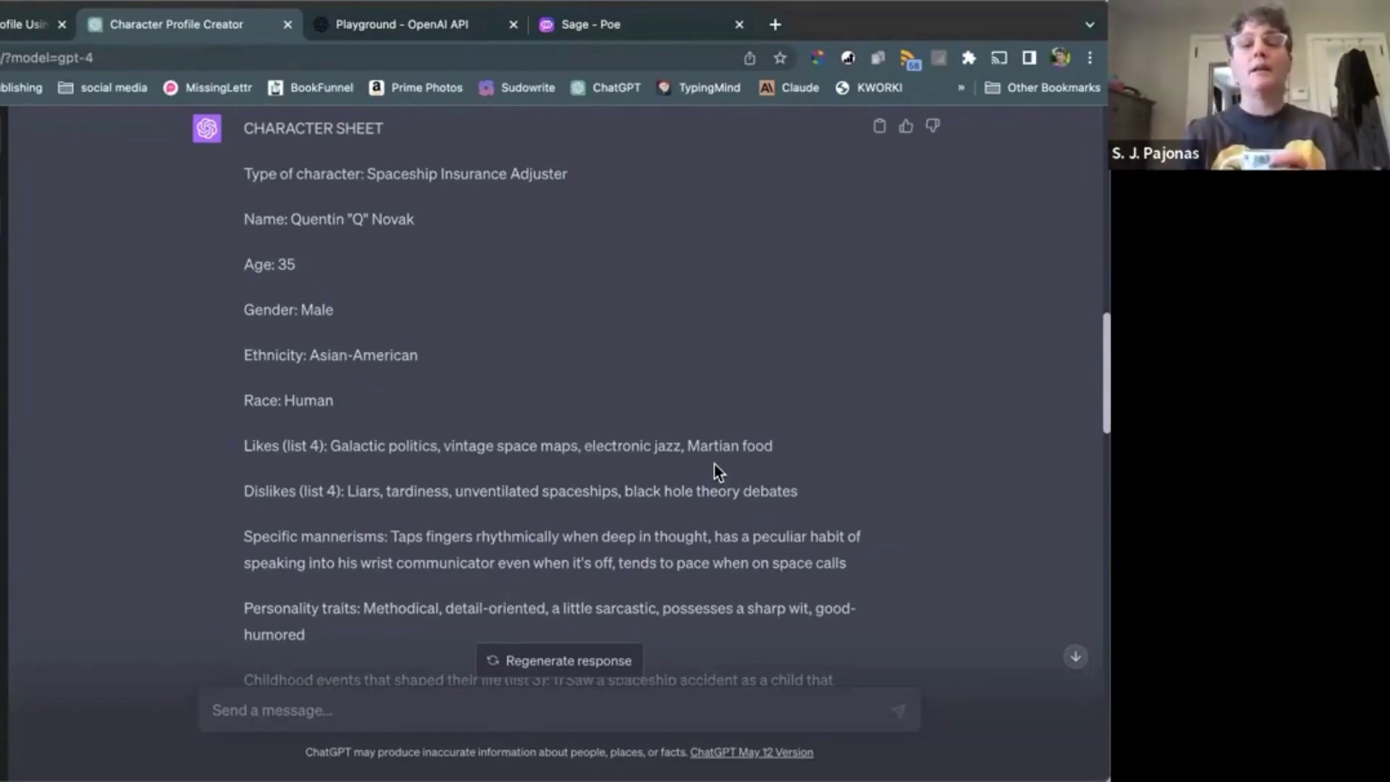
pyautogui.scroll(-1, 714, 463)
pyautogui.scroll(-3, 715, 469)
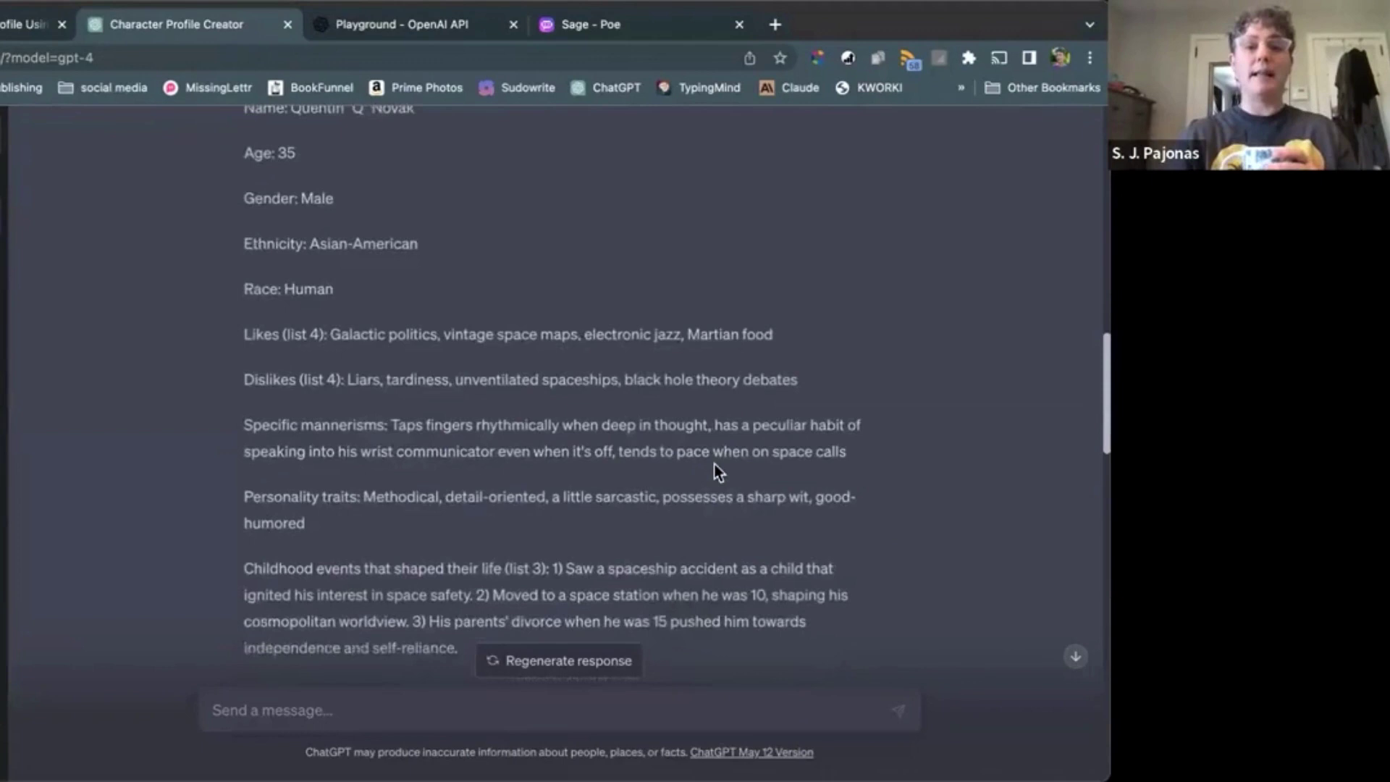
pyautogui.scroll(-1, 715, 469)
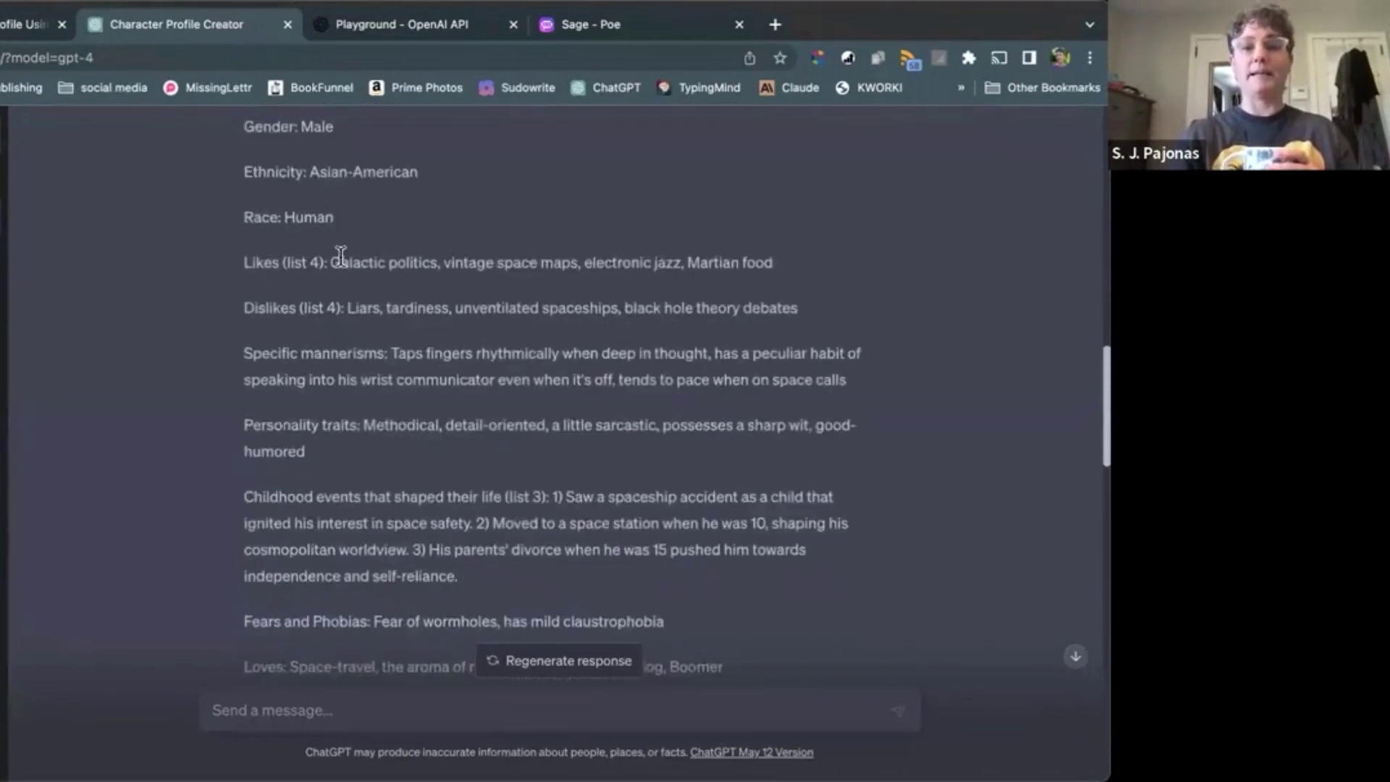
pyautogui.moveTo(340, 255); pyautogui.dragTo(681, 275)
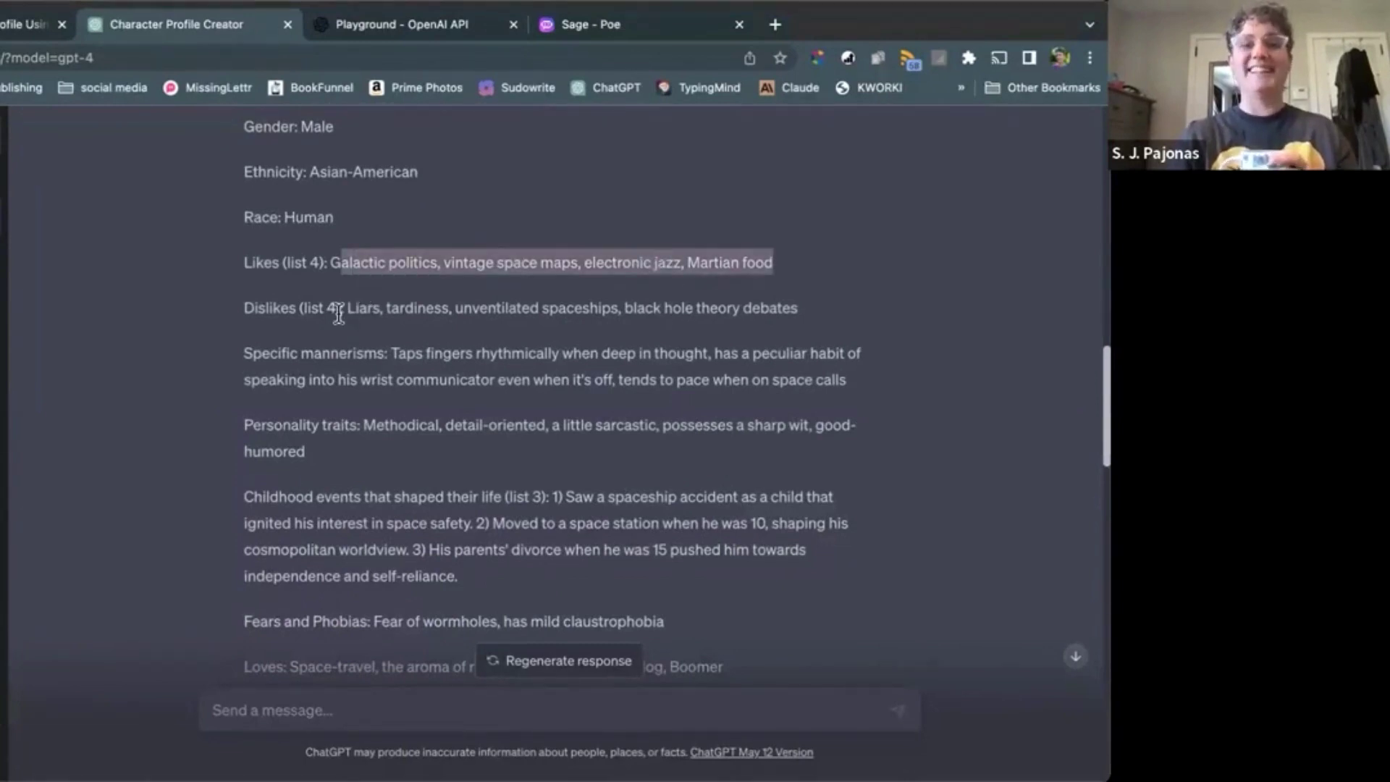
pyautogui.moveTo(338, 311); pyautogui.dragTo(506, 326)
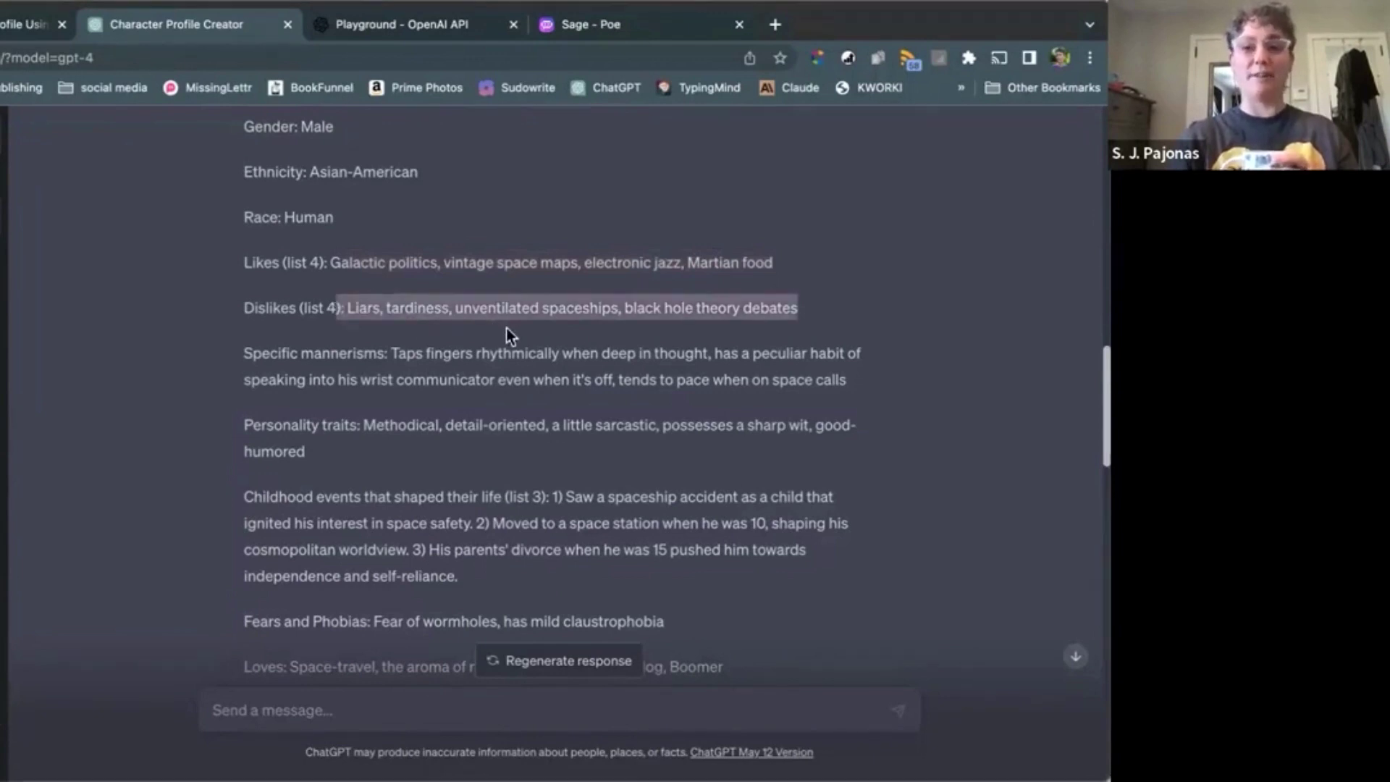
# Step: Read through the remaining childhood events, fears, dream, secret and quotes
pyautogui.scroll(-1, 506, 331)
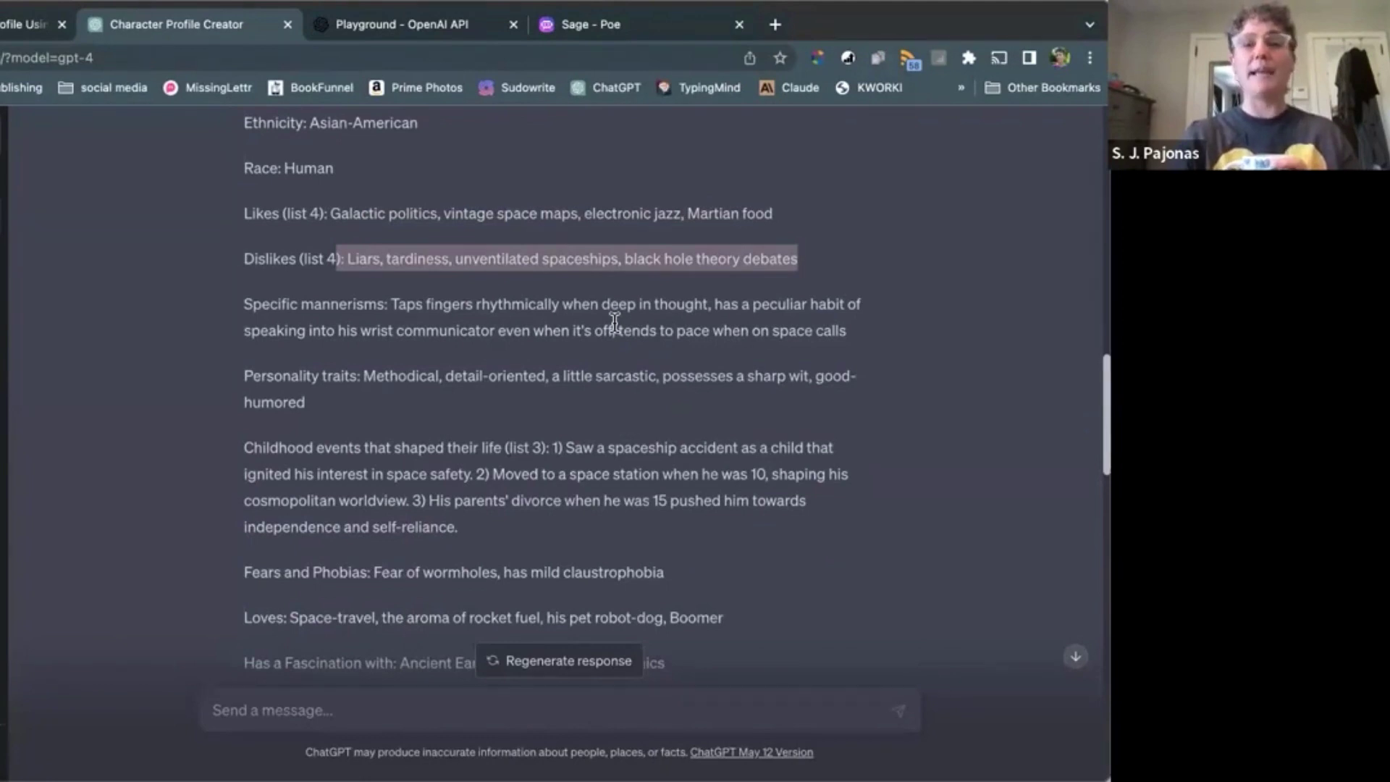
pyautogui.scroll(-1, 594, 320)
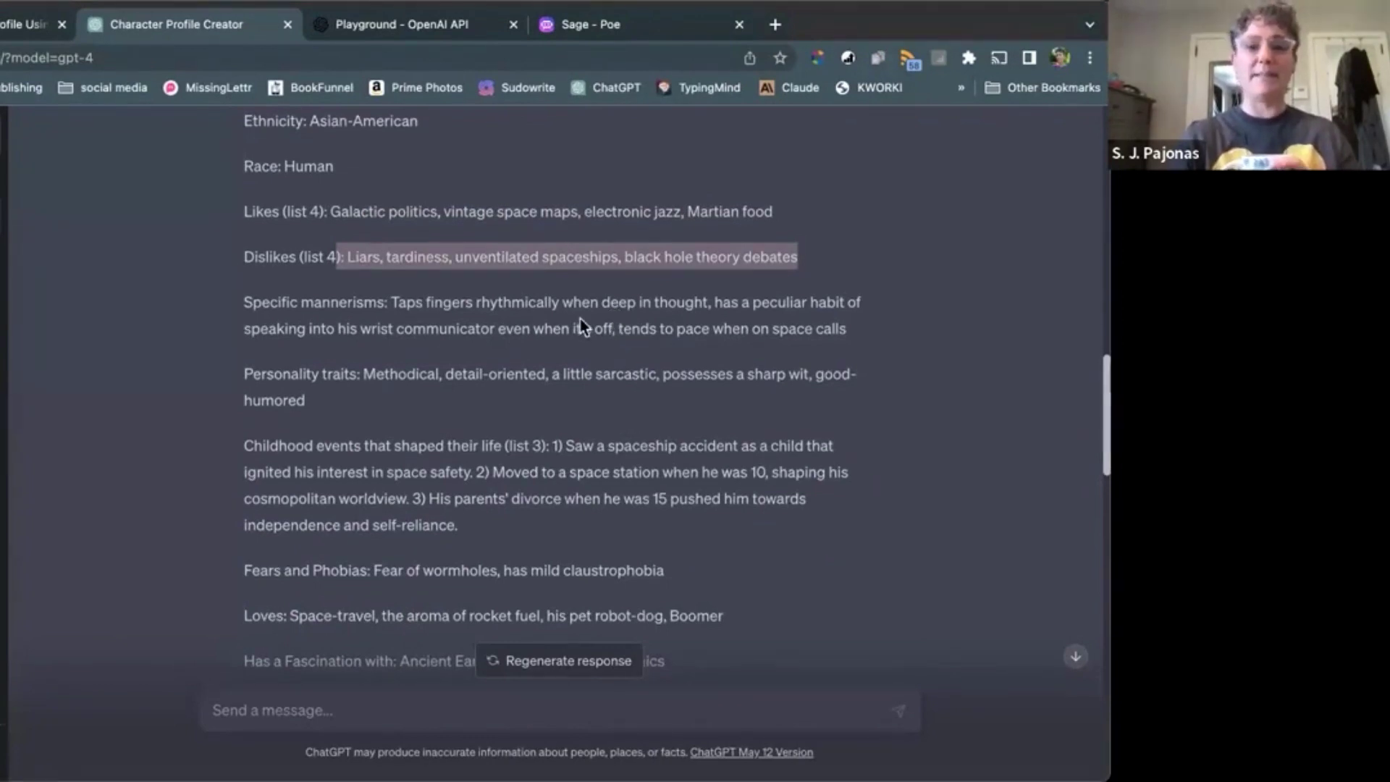
pyautogui.scroll(-3, 580, 319)
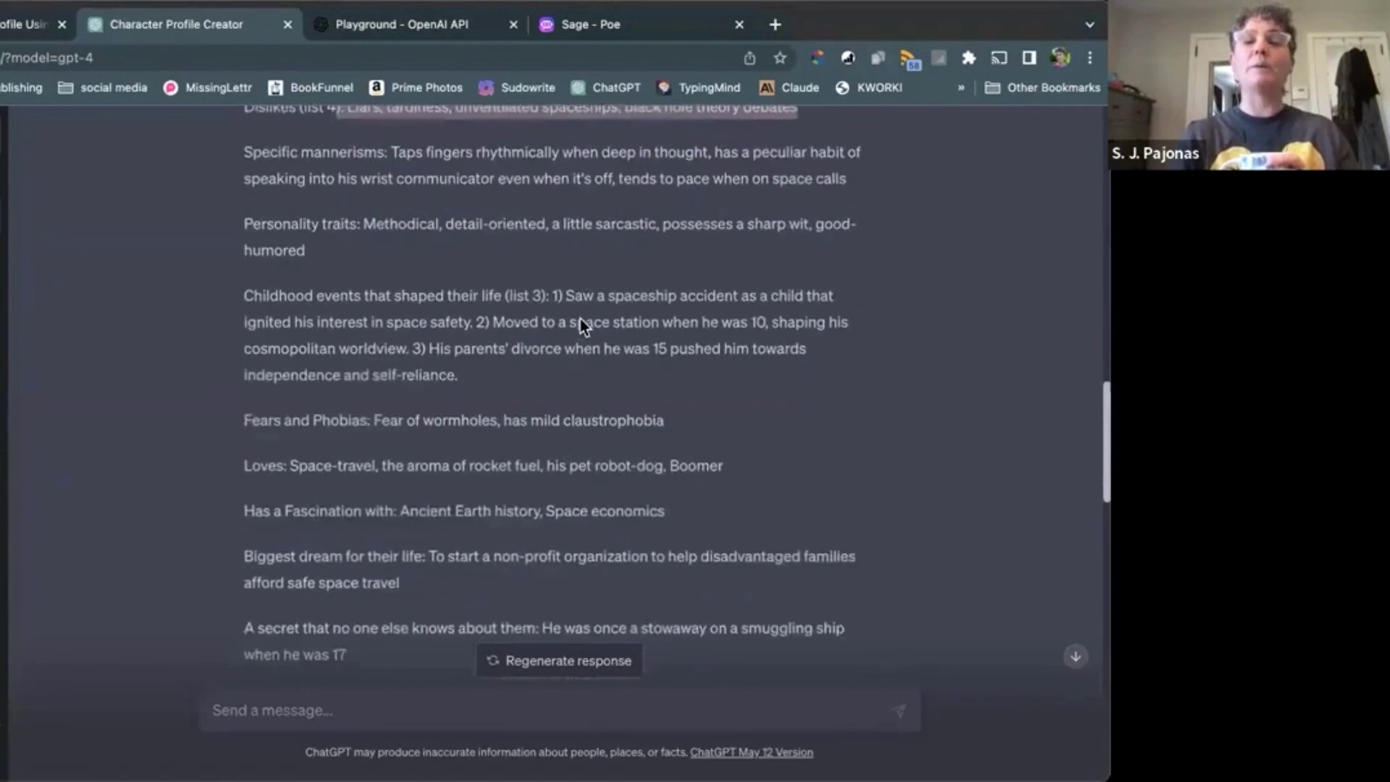
pyautogui.scroll(-1, 580, 318)
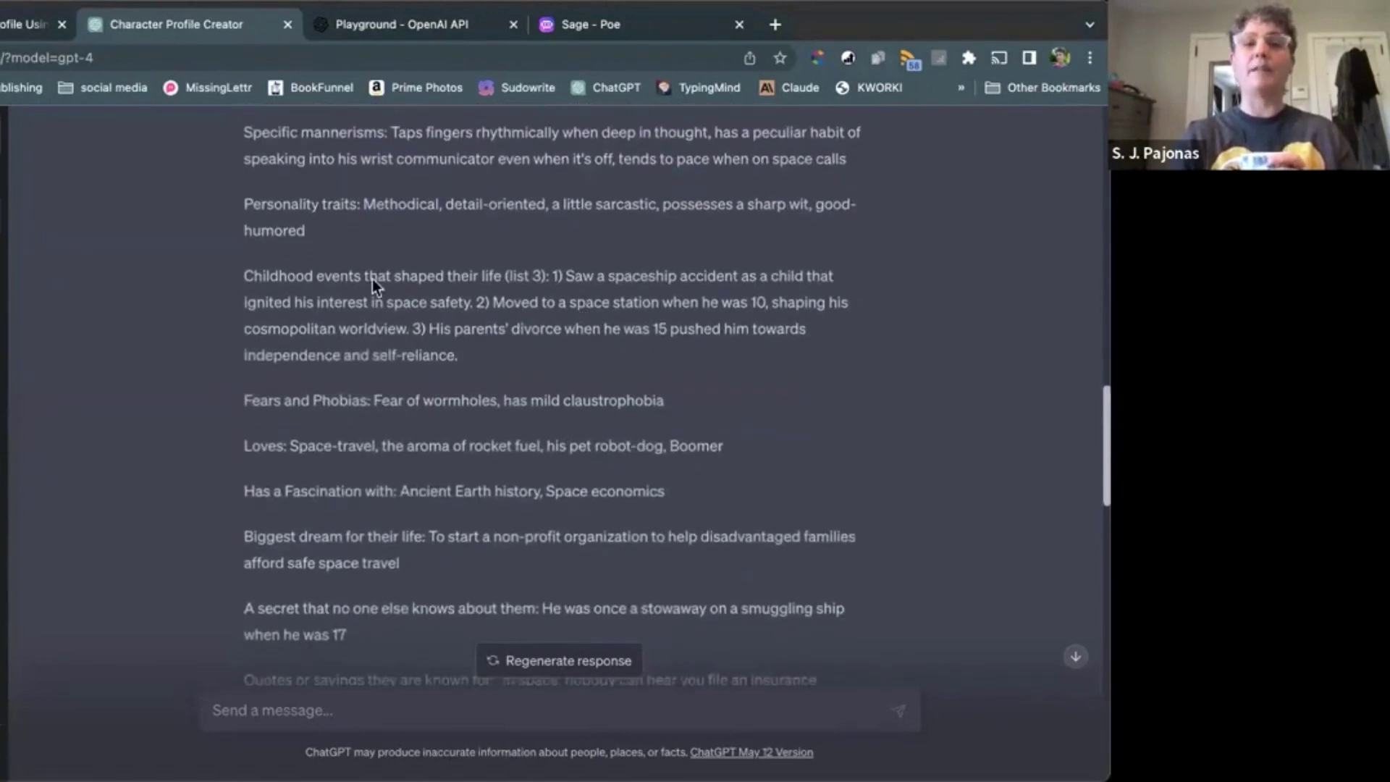
pyautogui.moveTo(267, 279); pyautogui.dragTo(501, 279)
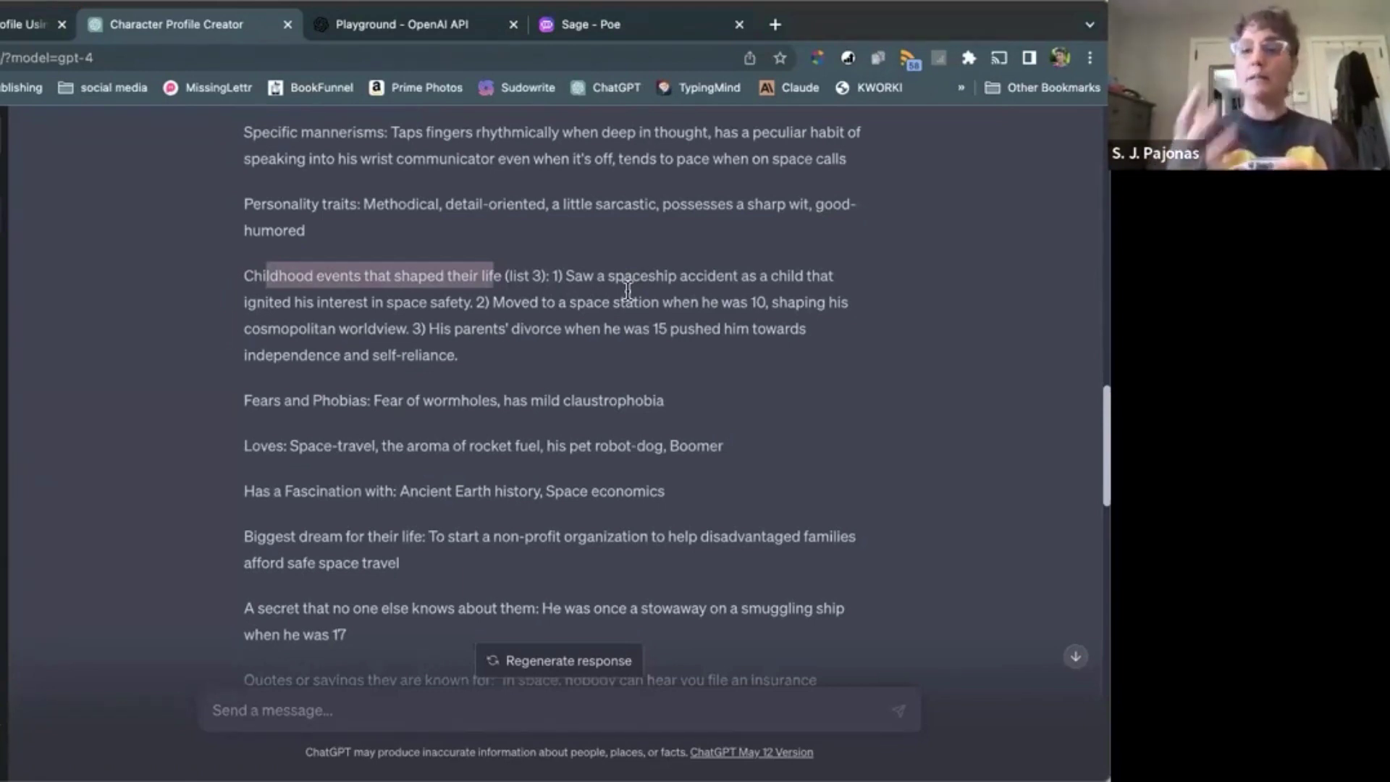
pyautogui.scroll(-3, 628, 289)
pyautogui.moveTo(633, 217); pyautogui.dragTo(724, 215)
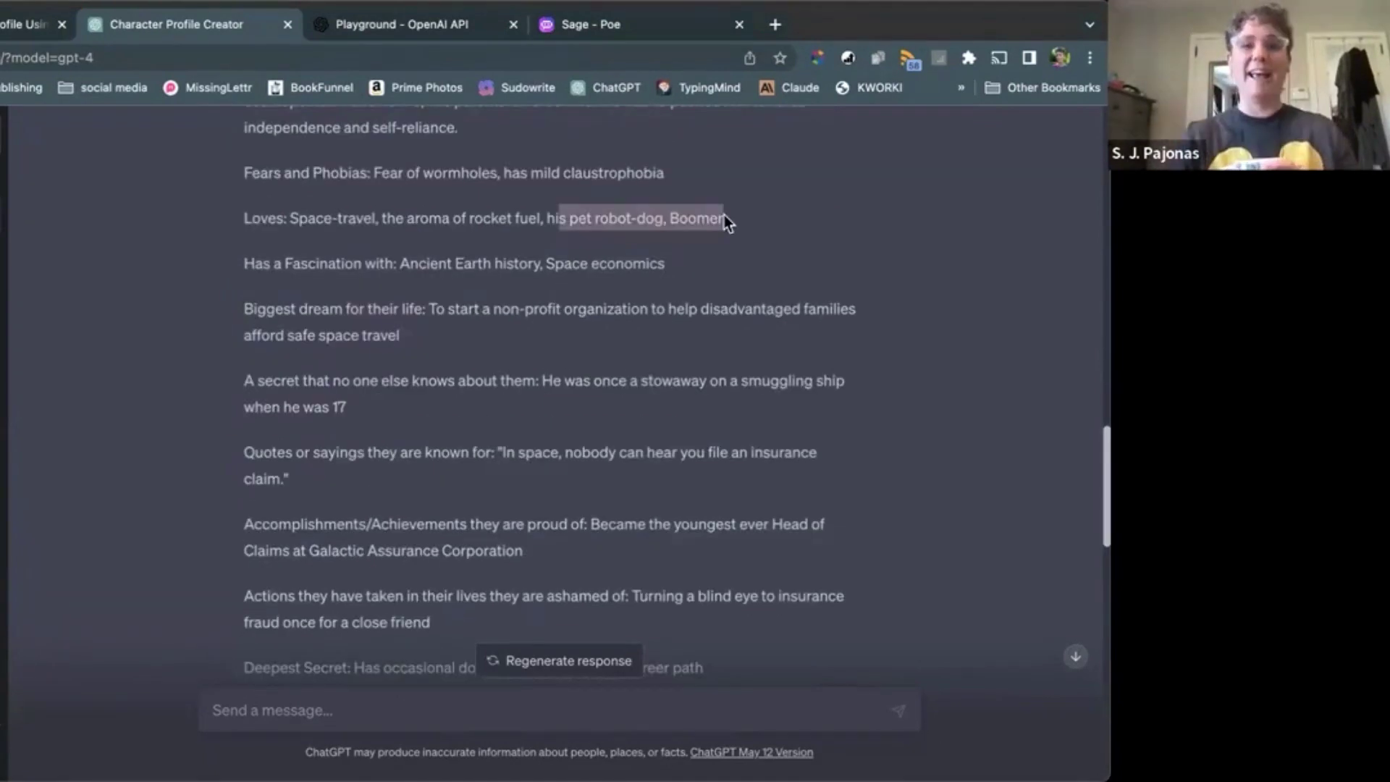
pyautogui.scroll(-3, 489, 266)
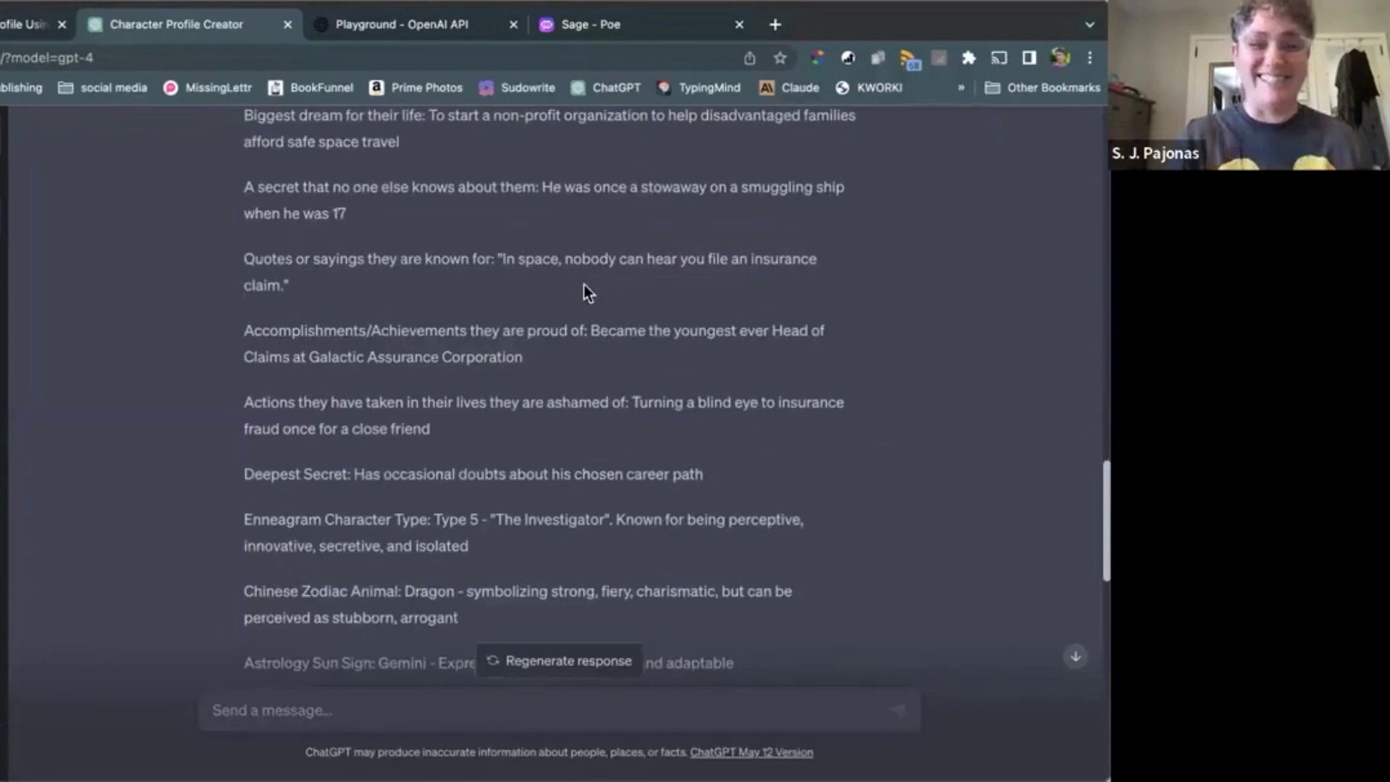
pyautogui.scroll(-4, 583, 289)
pyautogui.moveTo(353, 227); pyautogui.dragTo(480, 246)
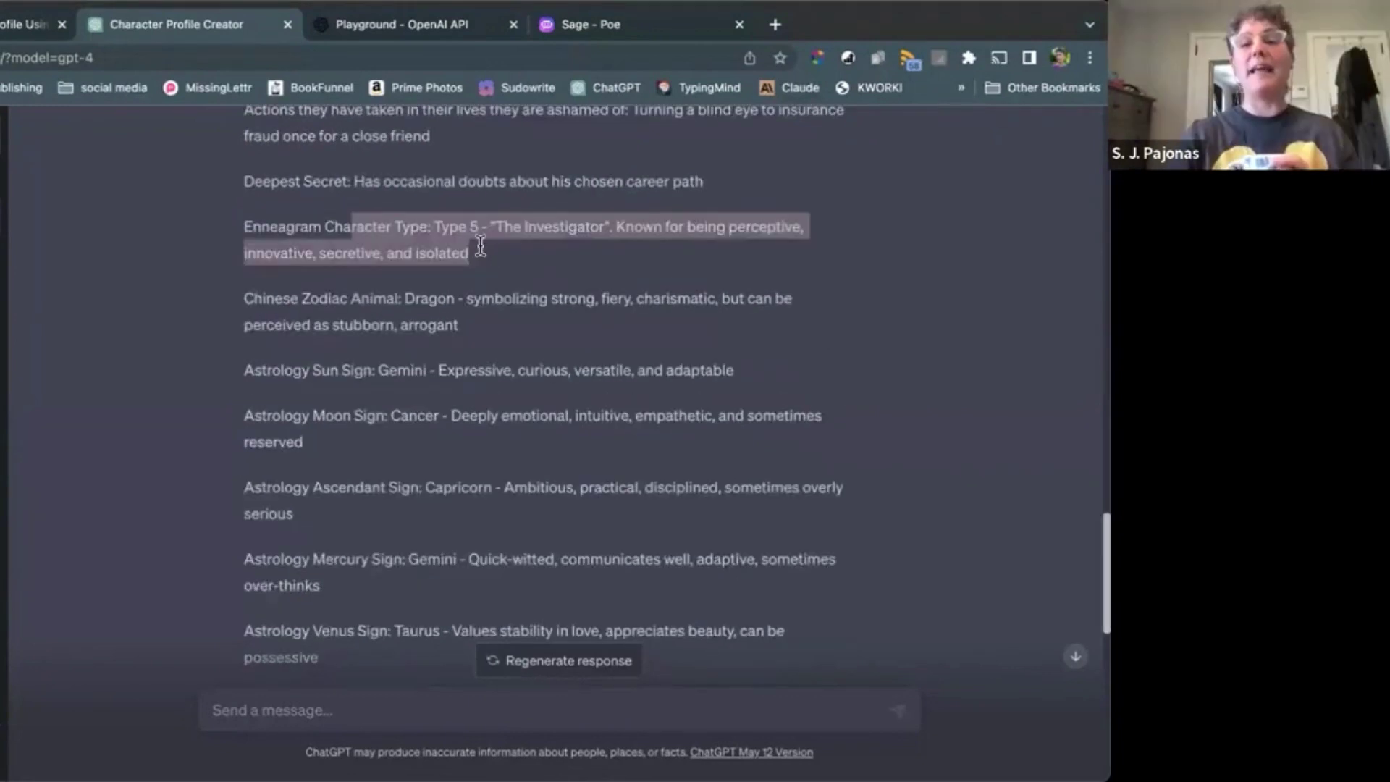
pyautogui.scroll(-1, 525, 228)
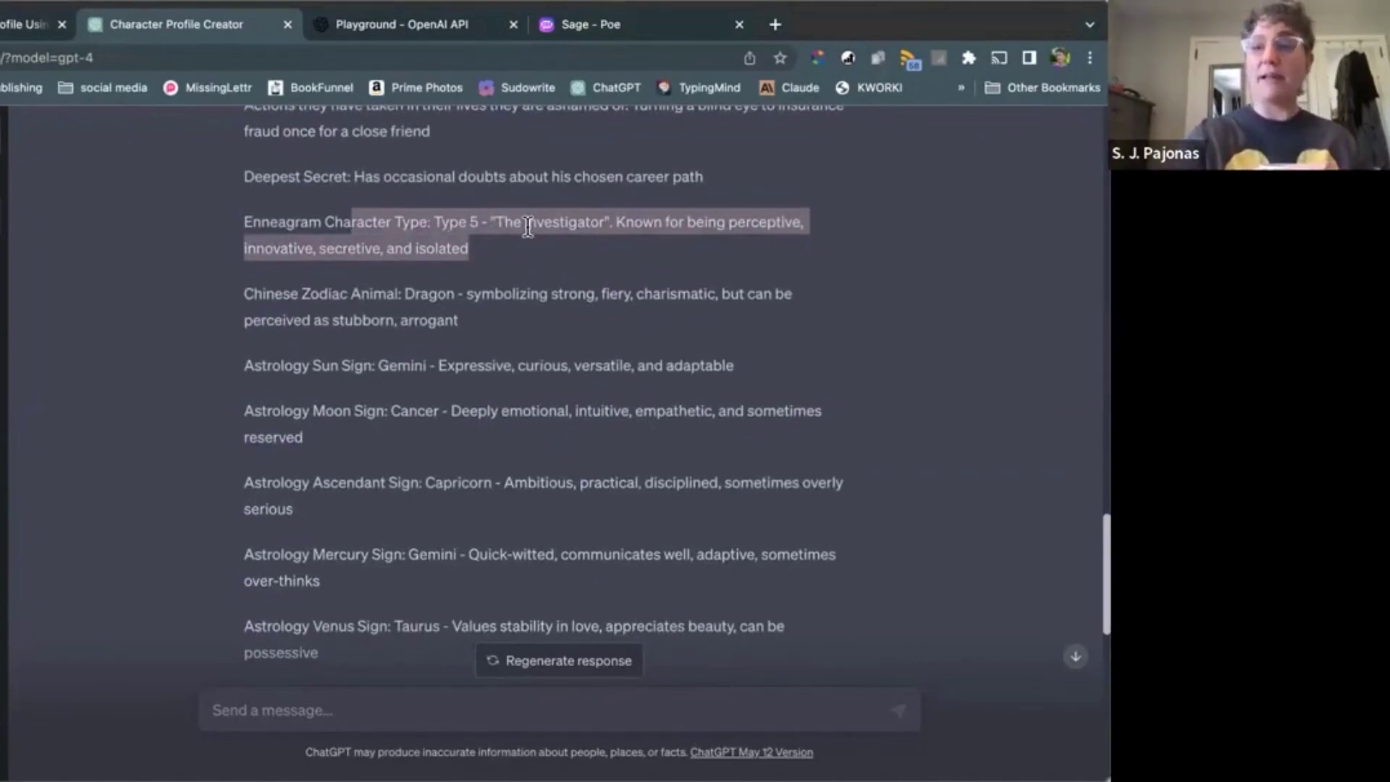
pyautogui.scroll(-4, 485, 243)
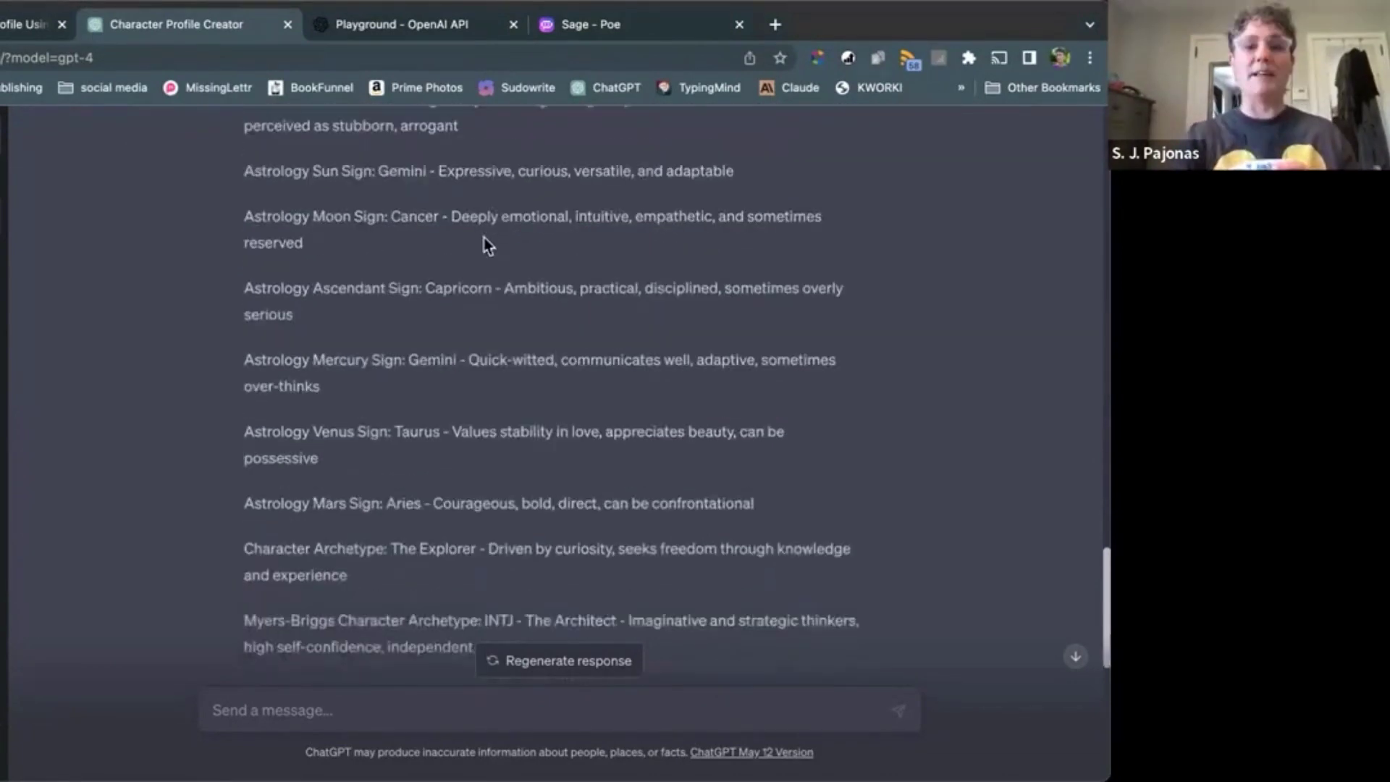
pyautogui.scroll(-2, 485, 245)
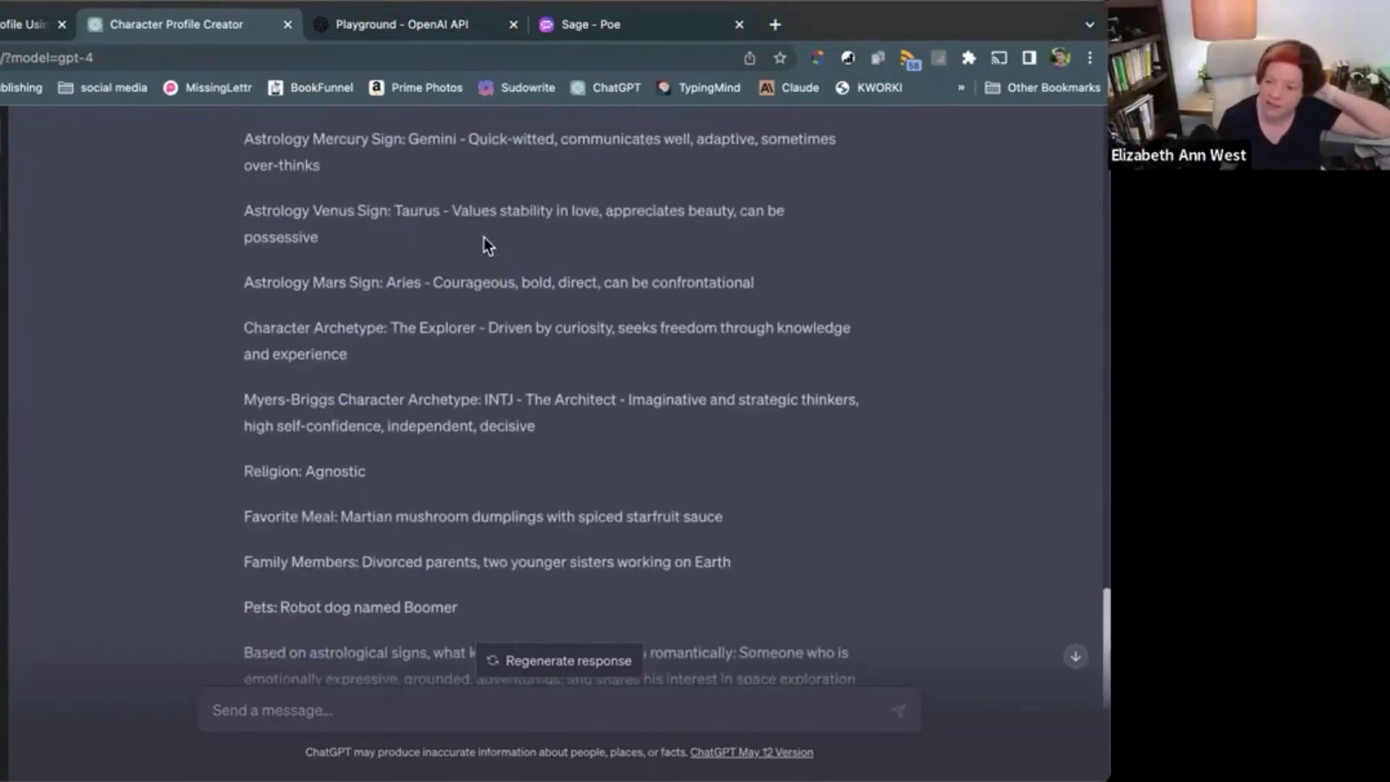
pyautogui.scroll(-1, 485, 245)
pyautogui.scroll(-4, 583, 302)
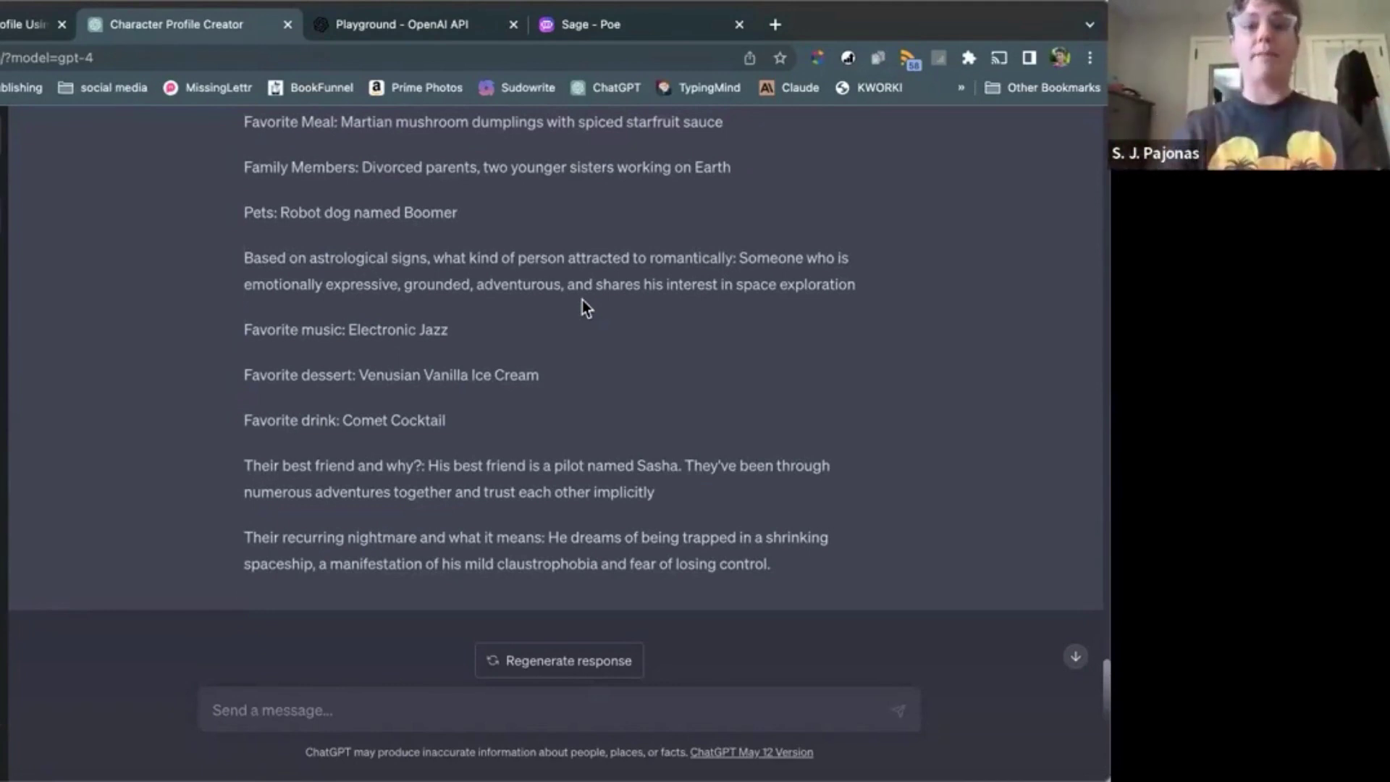
# Step: Ask for more about Quentin's coworkers and read the Sasha, Ezra and Calista profiles
pyautogui.click(292, 695)
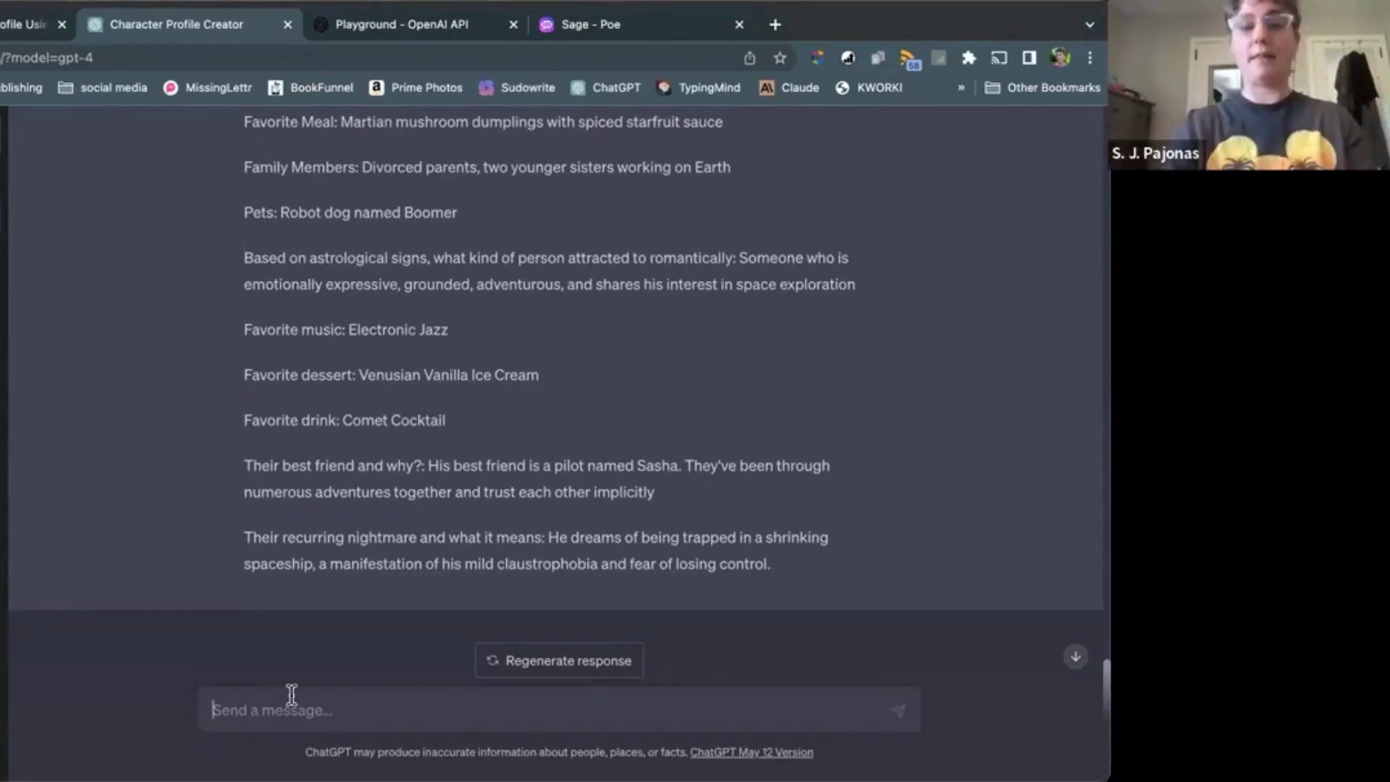
pyautogui.write('This i')
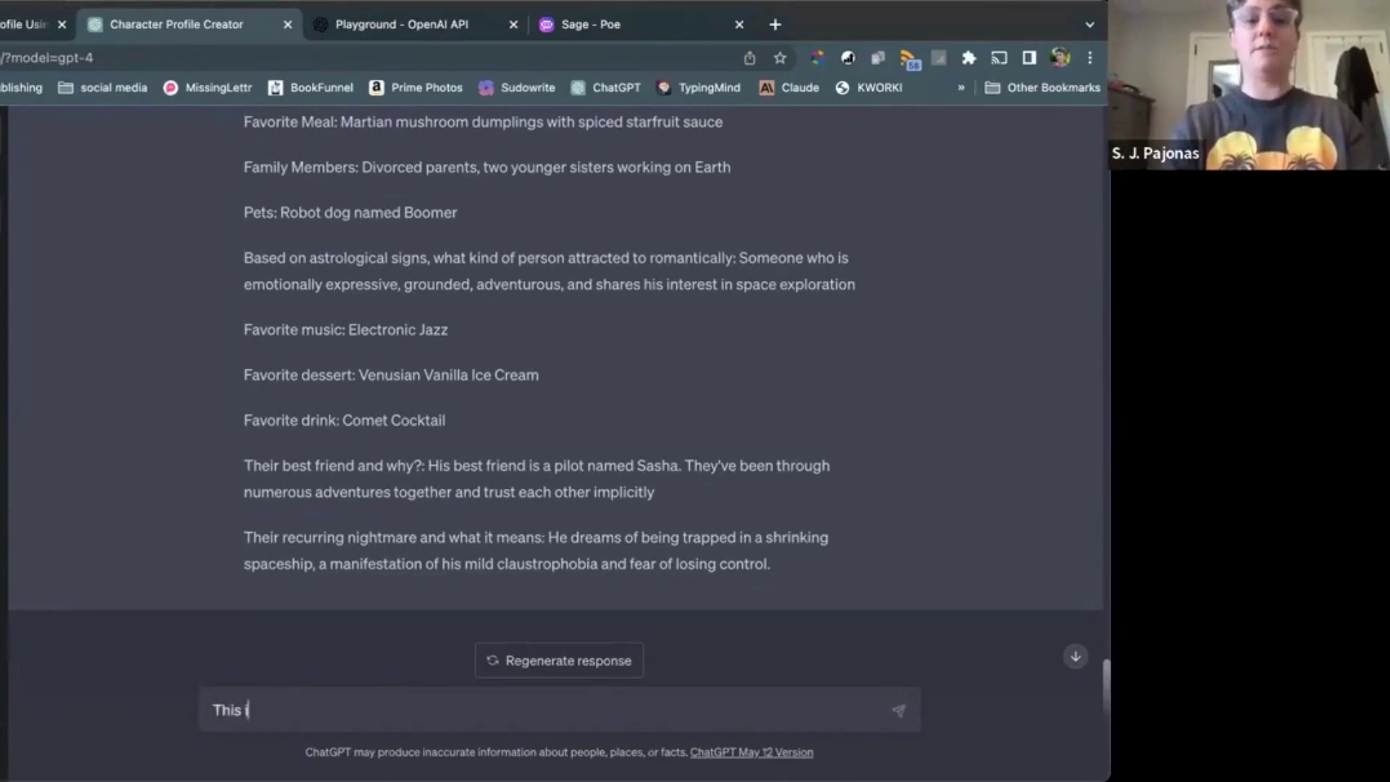
pyautogui.write('s great! I love it')
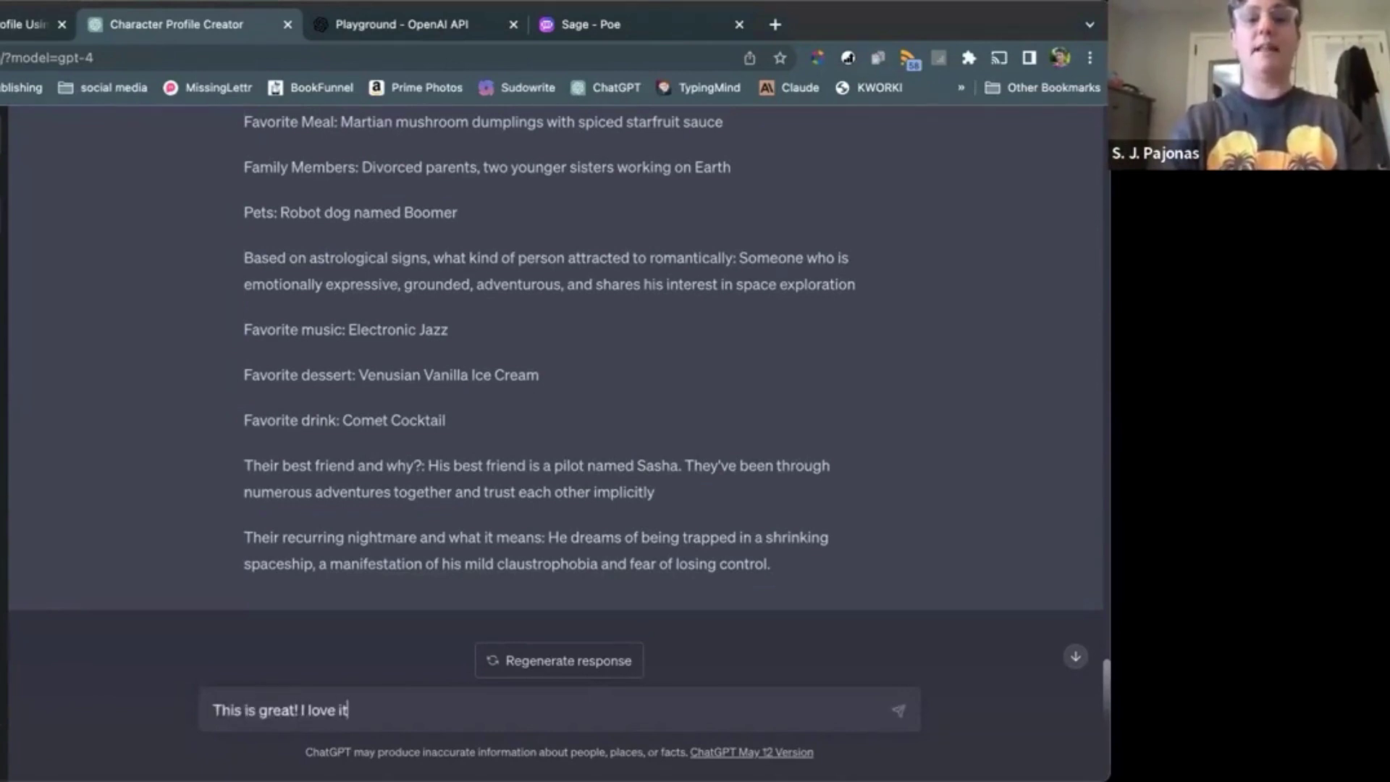
pyautogui.write('. Can you t')
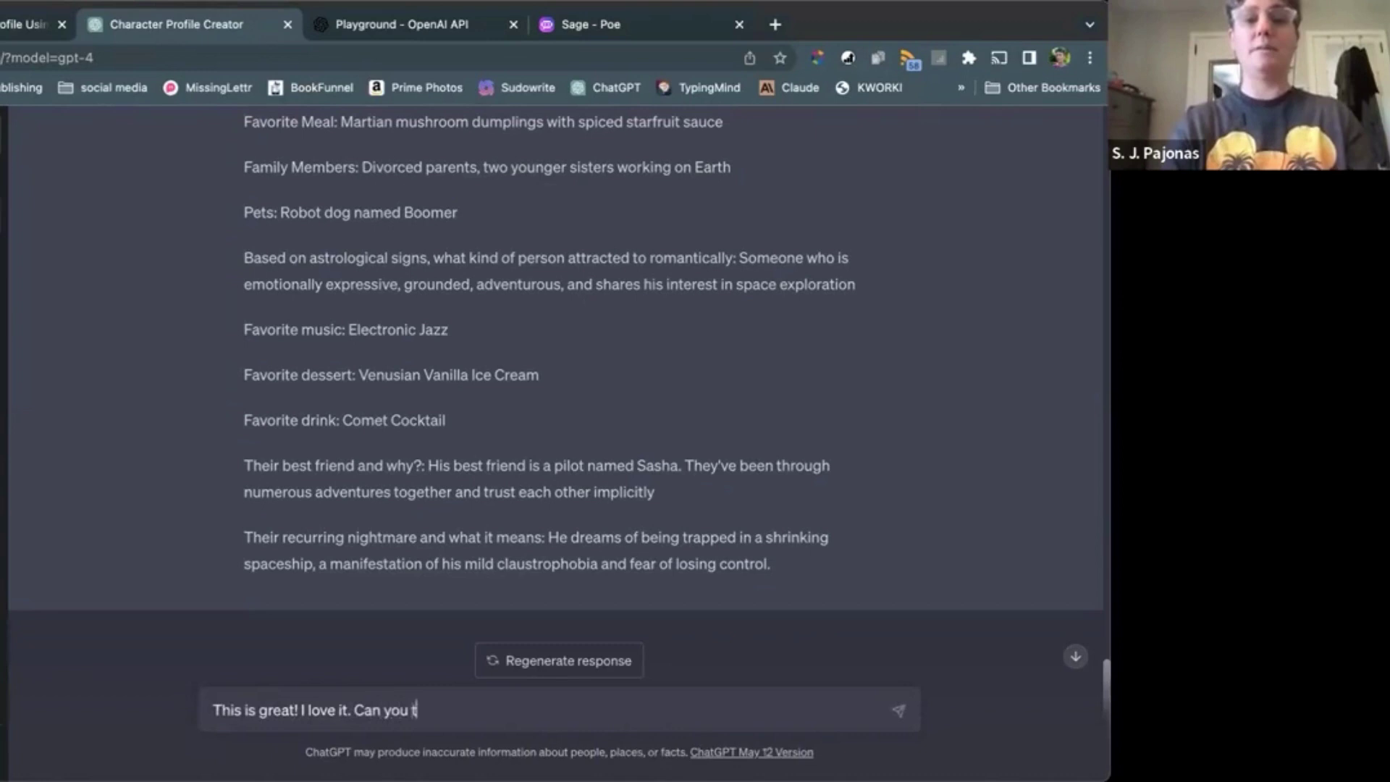
pyautogui.write('ell me more a')
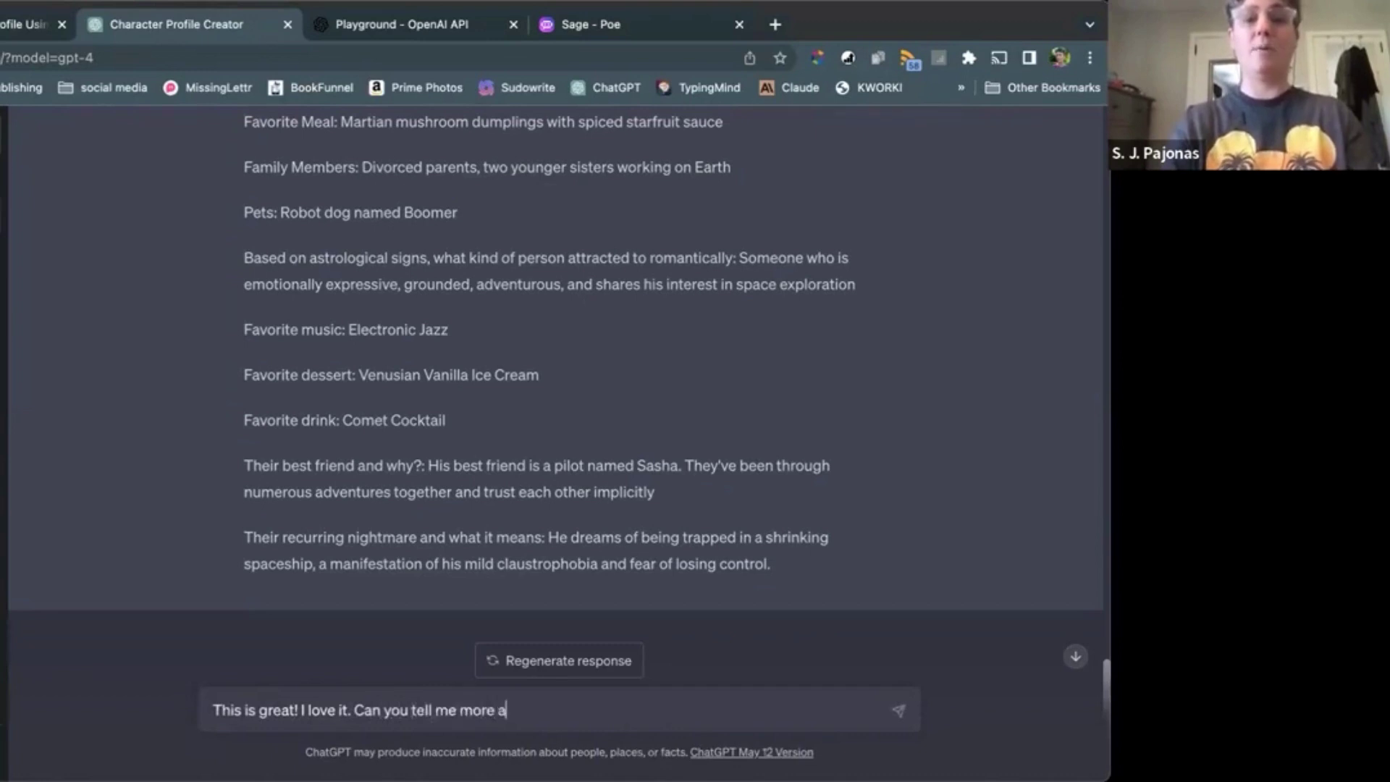
pyautogui.write("bout Qunetin's")
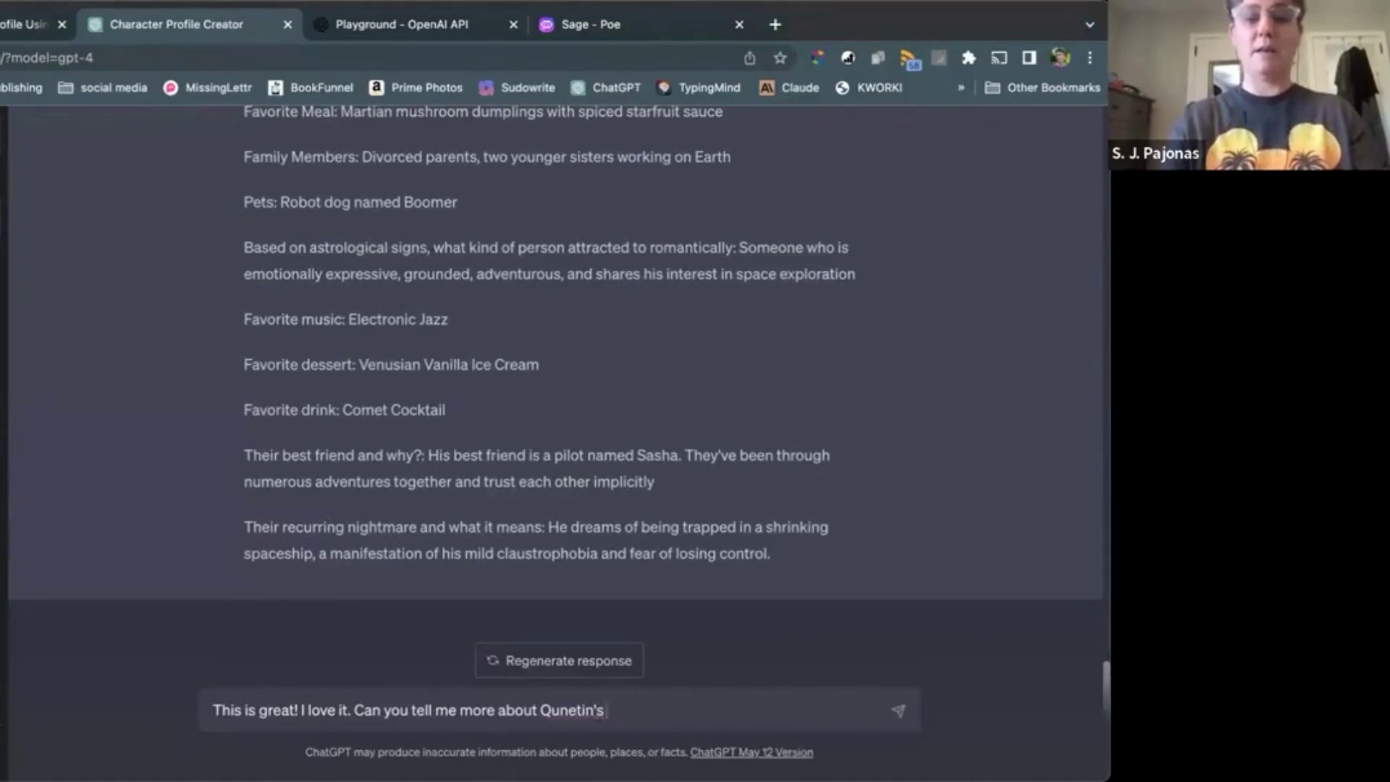
pyautogui.write(' cowork')
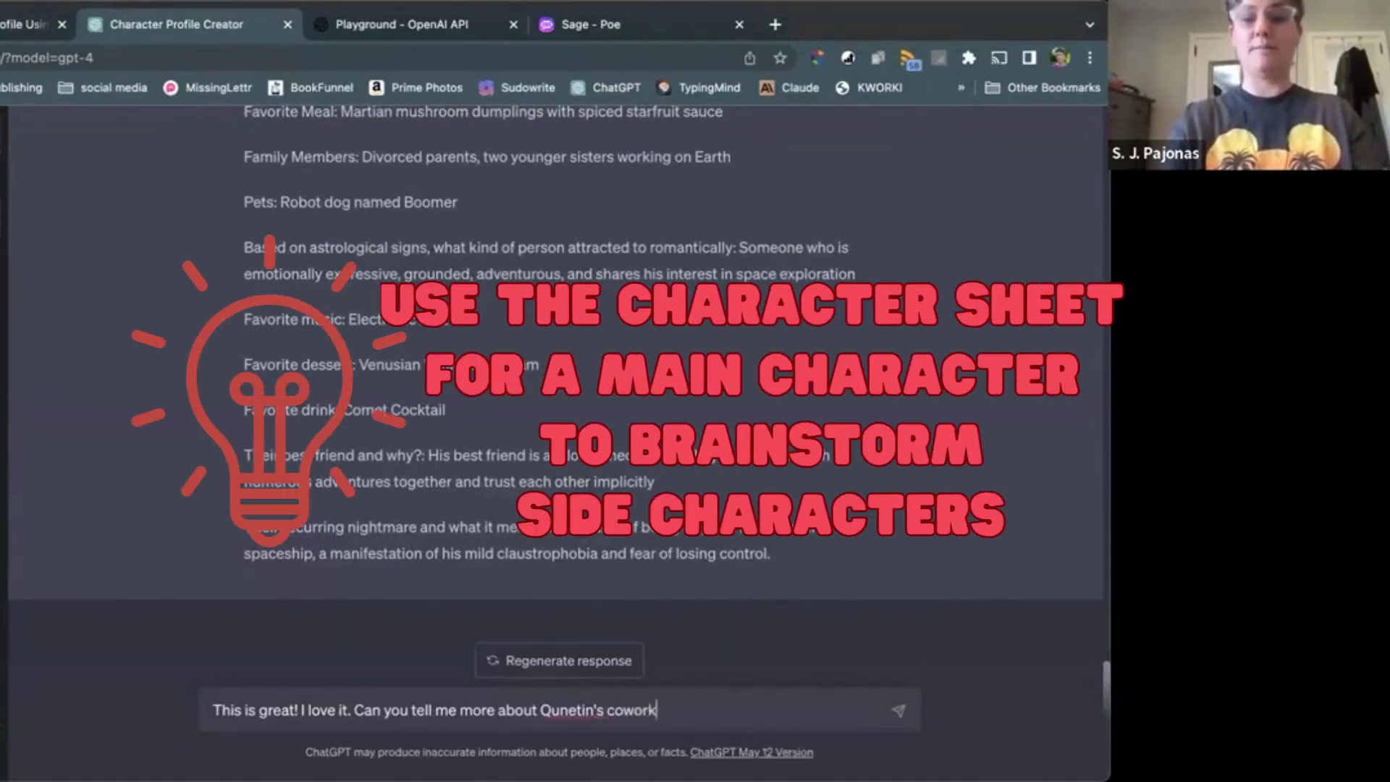
pyautogui.write('ers?')
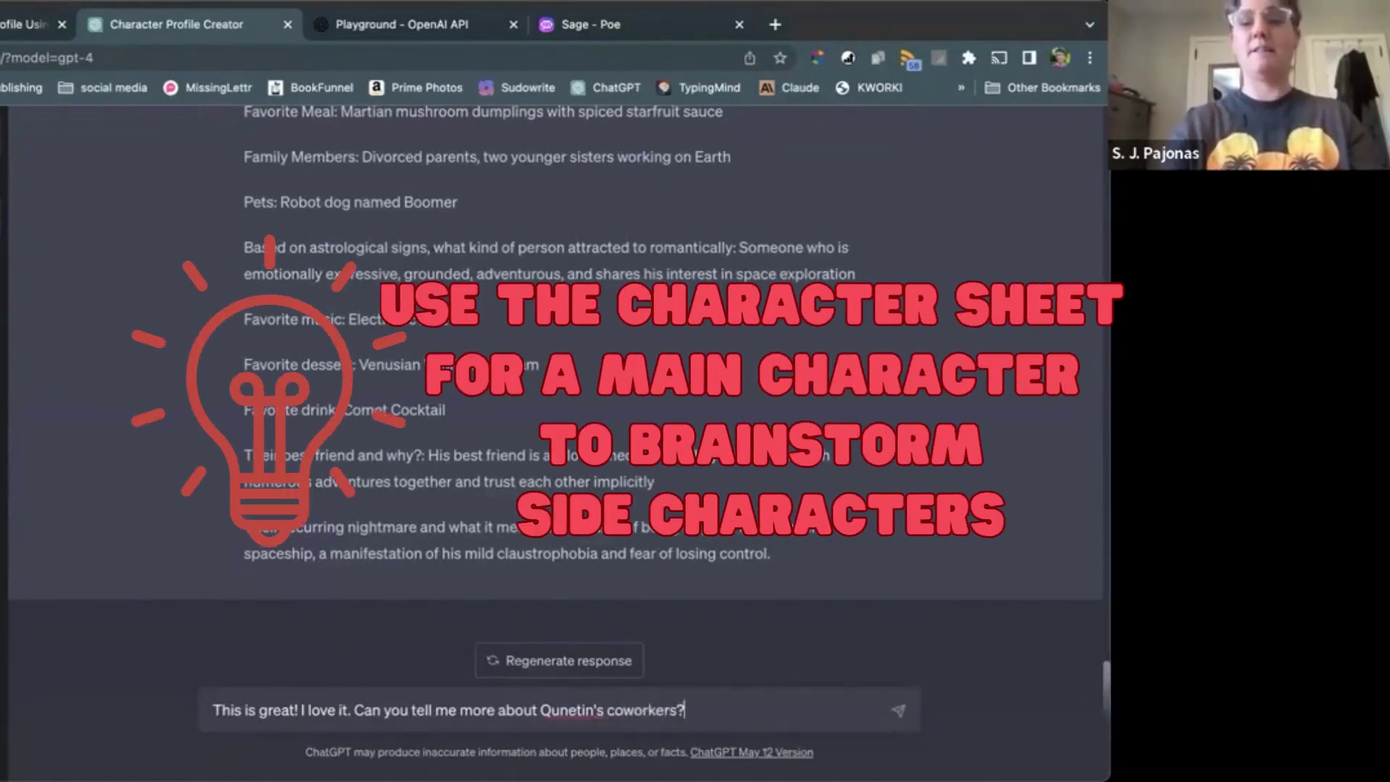
pyautogui.press('Return')
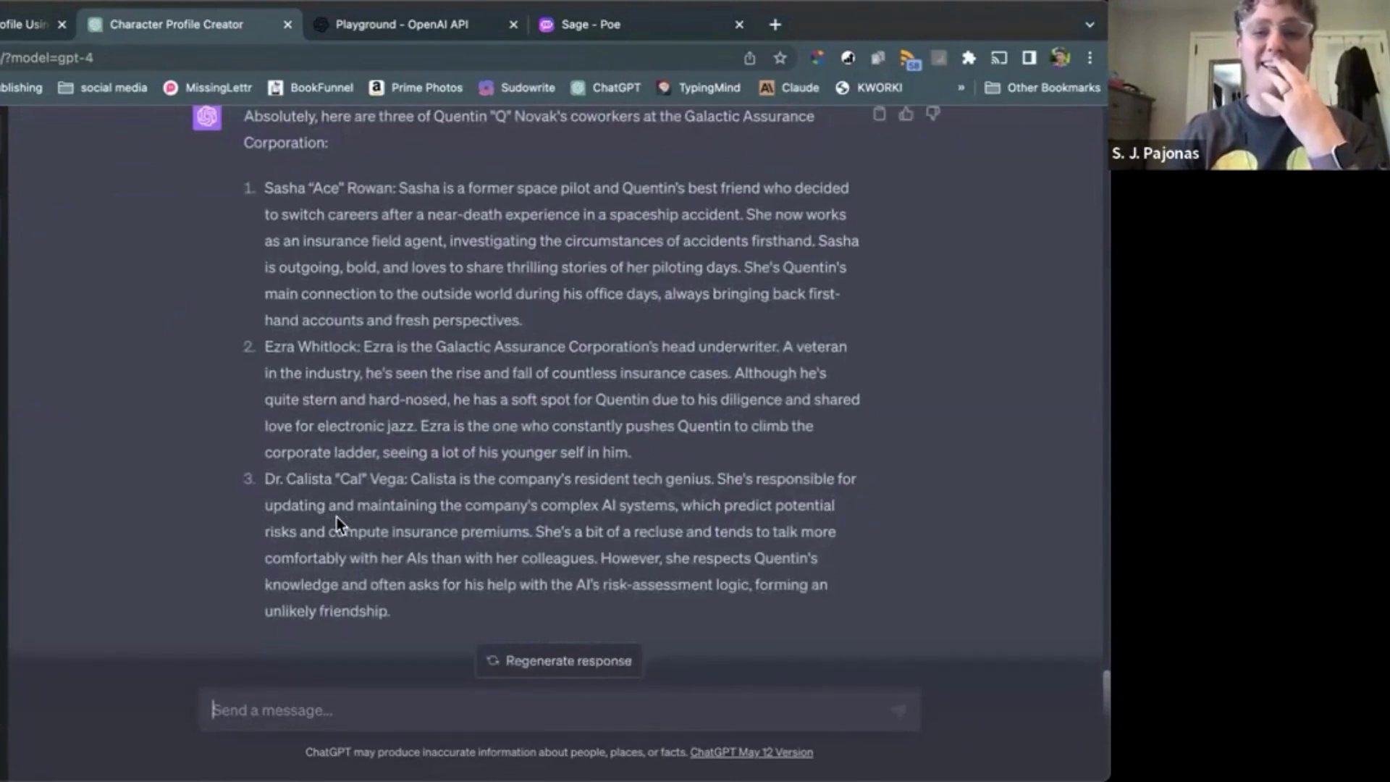
pyautogui.scroll(-2, 337, 521)
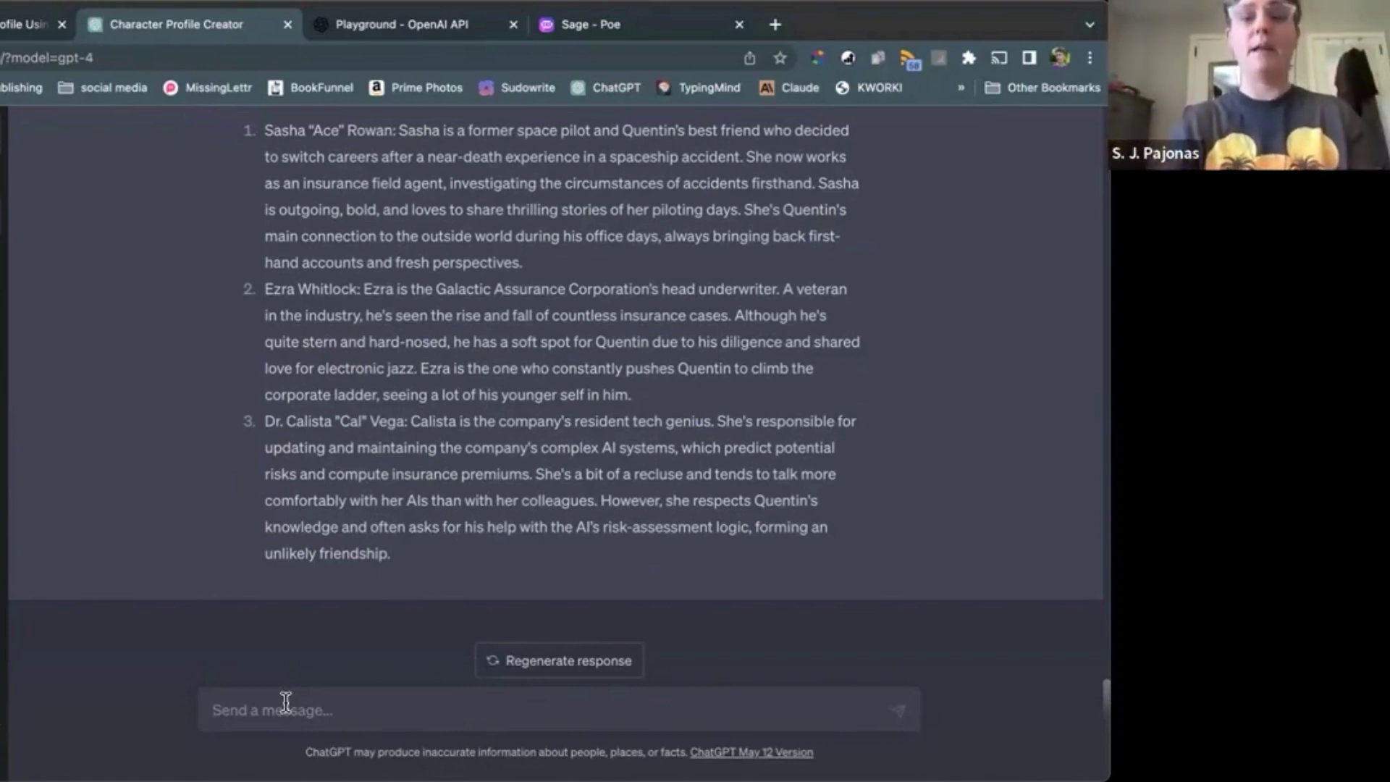
# Step: Ask 'What does Quentin like to do before bed each night?' and read the answer
pyautogui.write('What do')
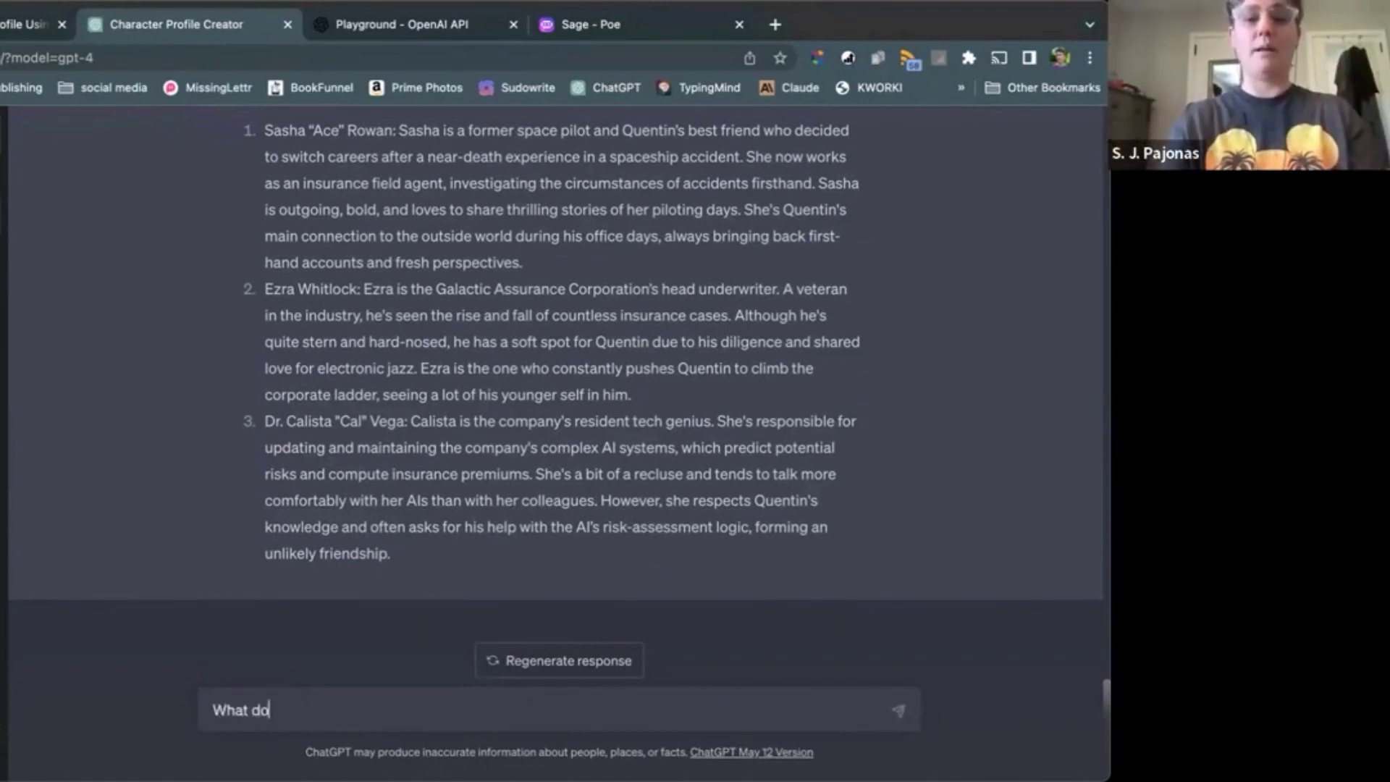
pyautogui.write('es Quentin')
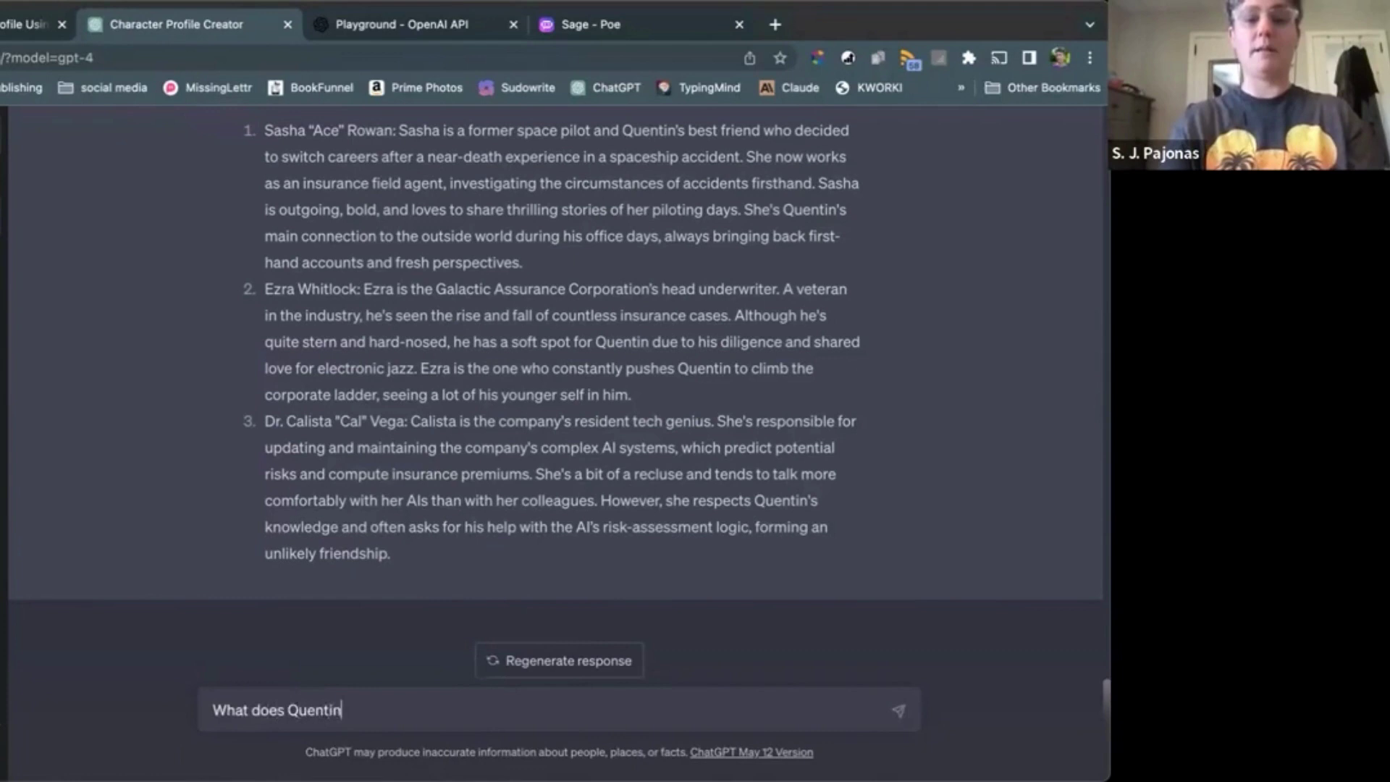
pyautogui.write(' like to do ')
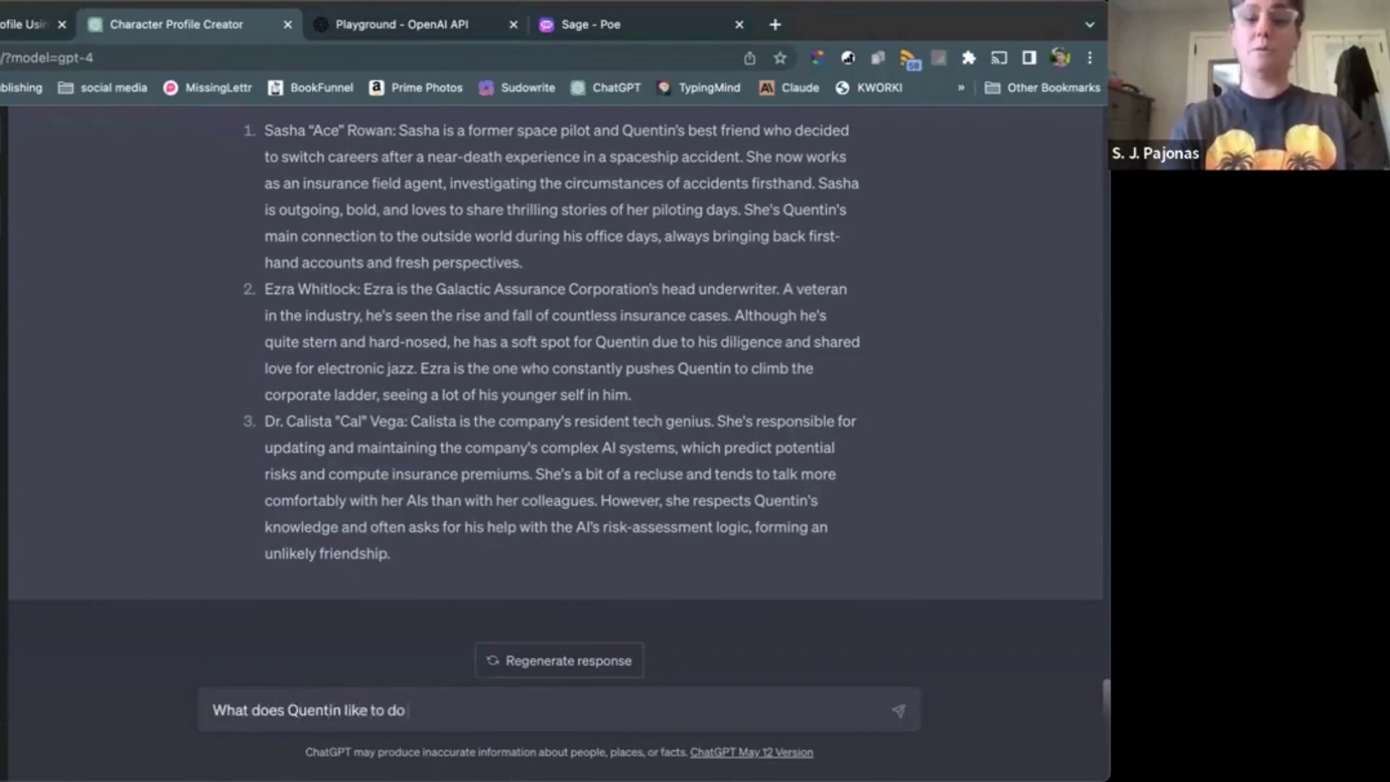
pyautogui.write('before bed each night?')
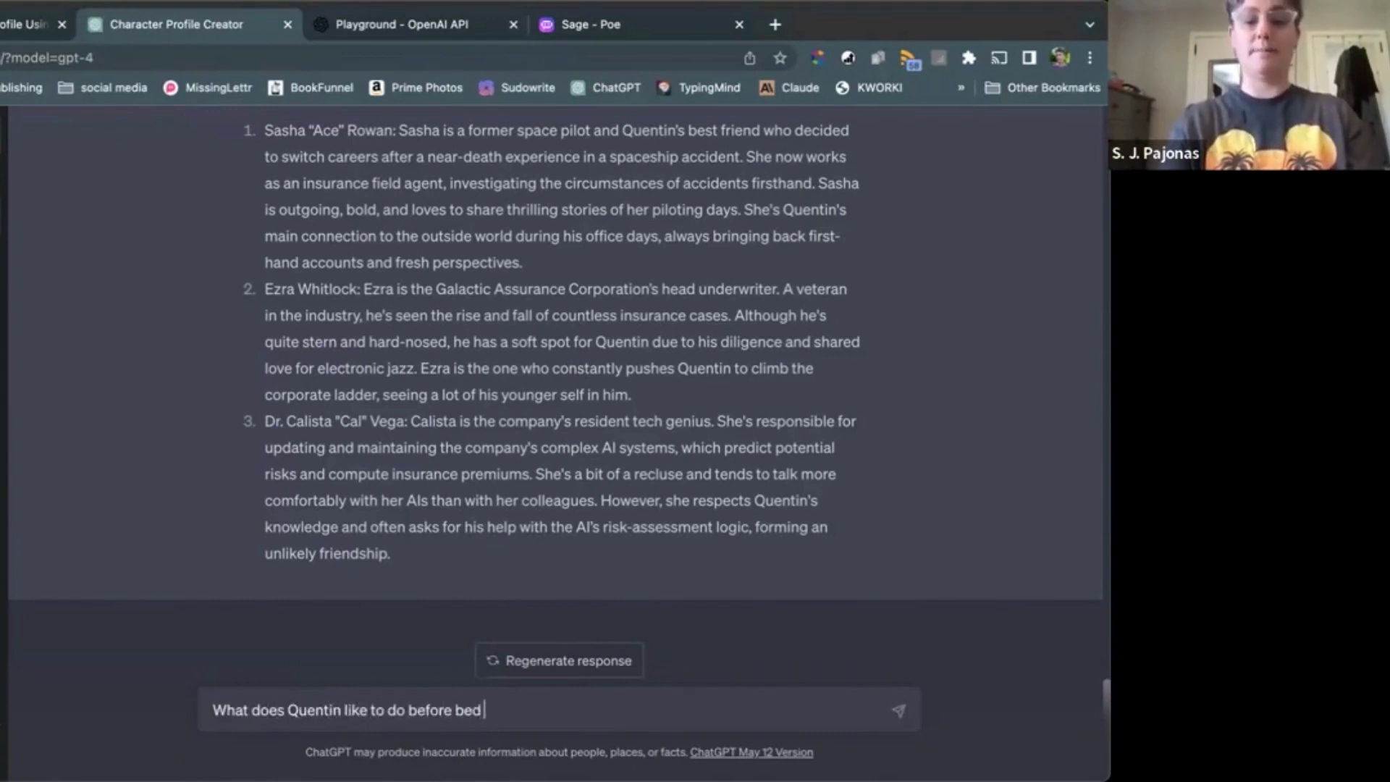
pyautogui.press('Return')
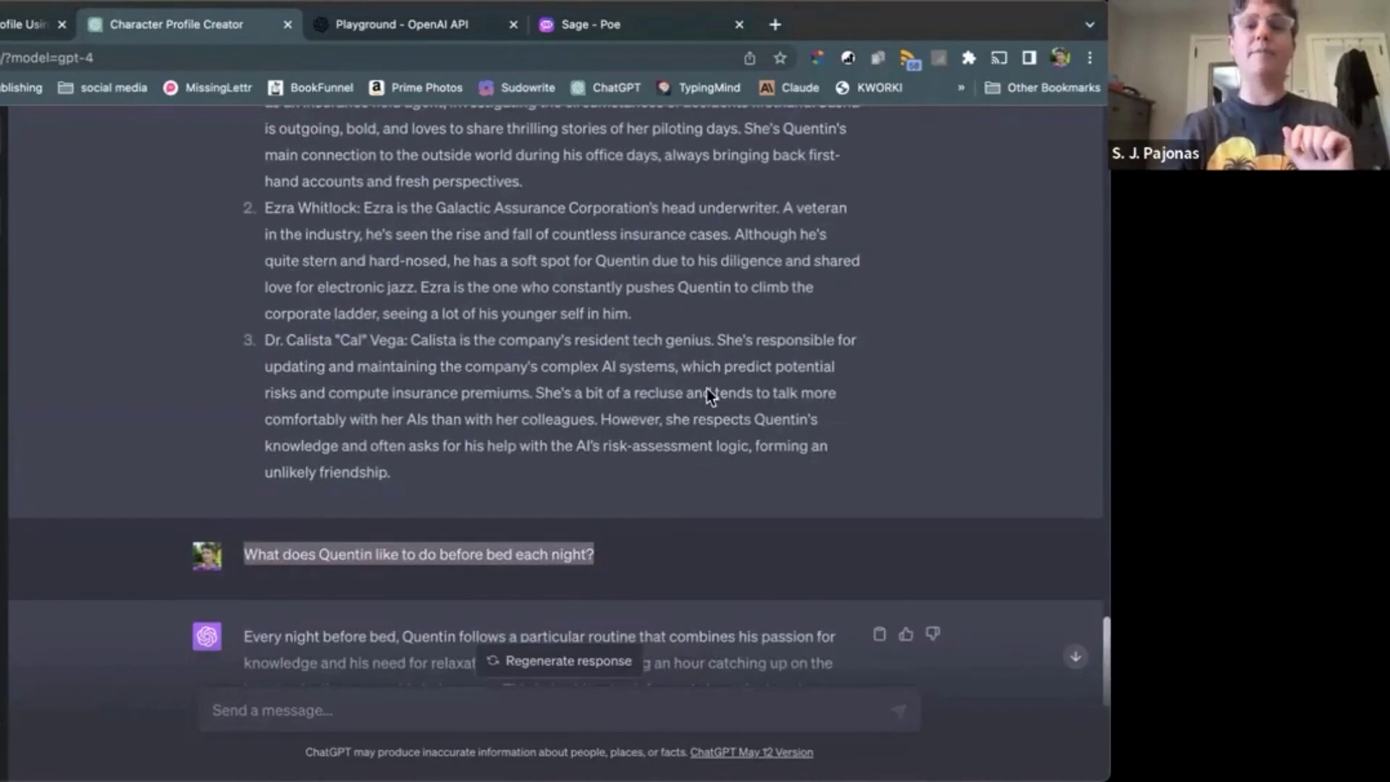
pyautogui.scroll(-5, 776, 158)
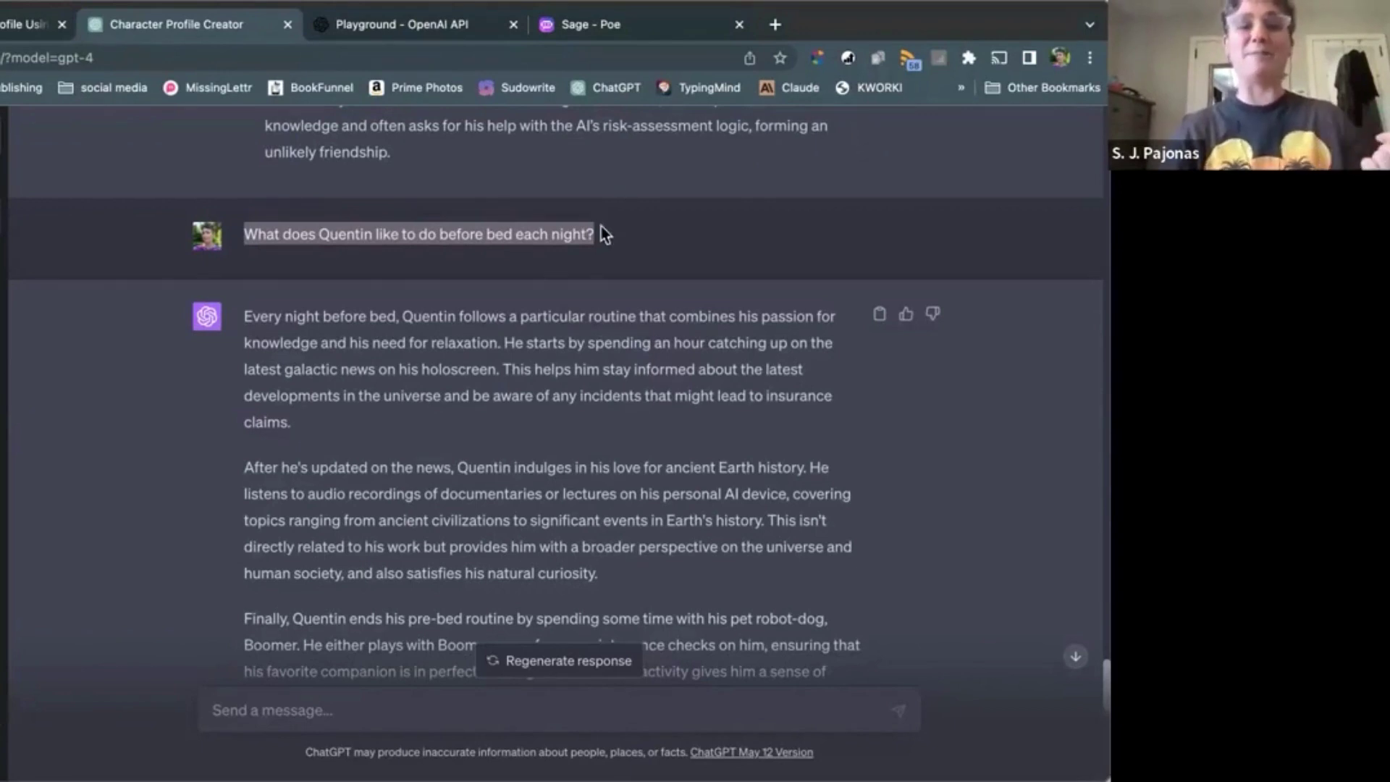
pyautogui.scroll(-3, 601, 226)
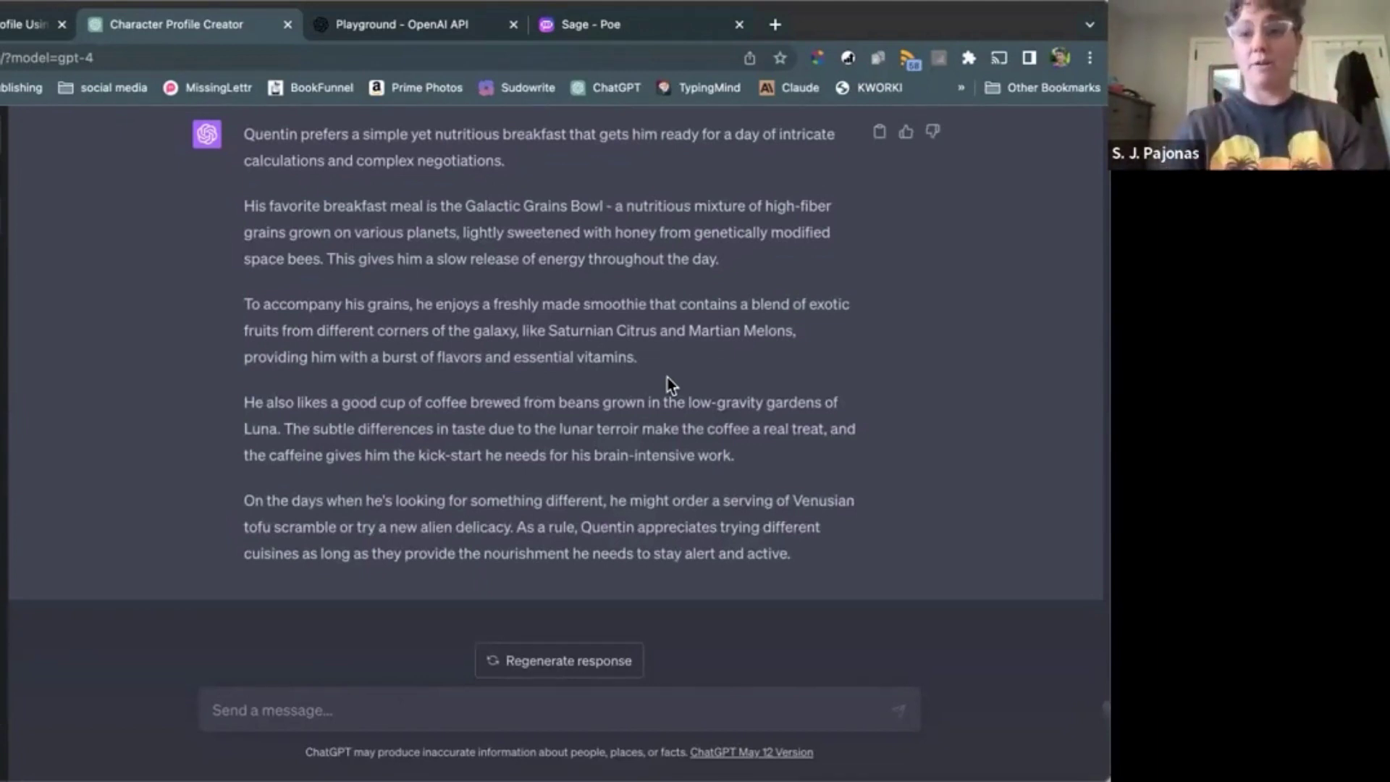
# Step: Ask the model to play Quentin, adding a question about the recent Saturn election
pyautogui.click(228, 716)
pyautogui.write('Please be ')
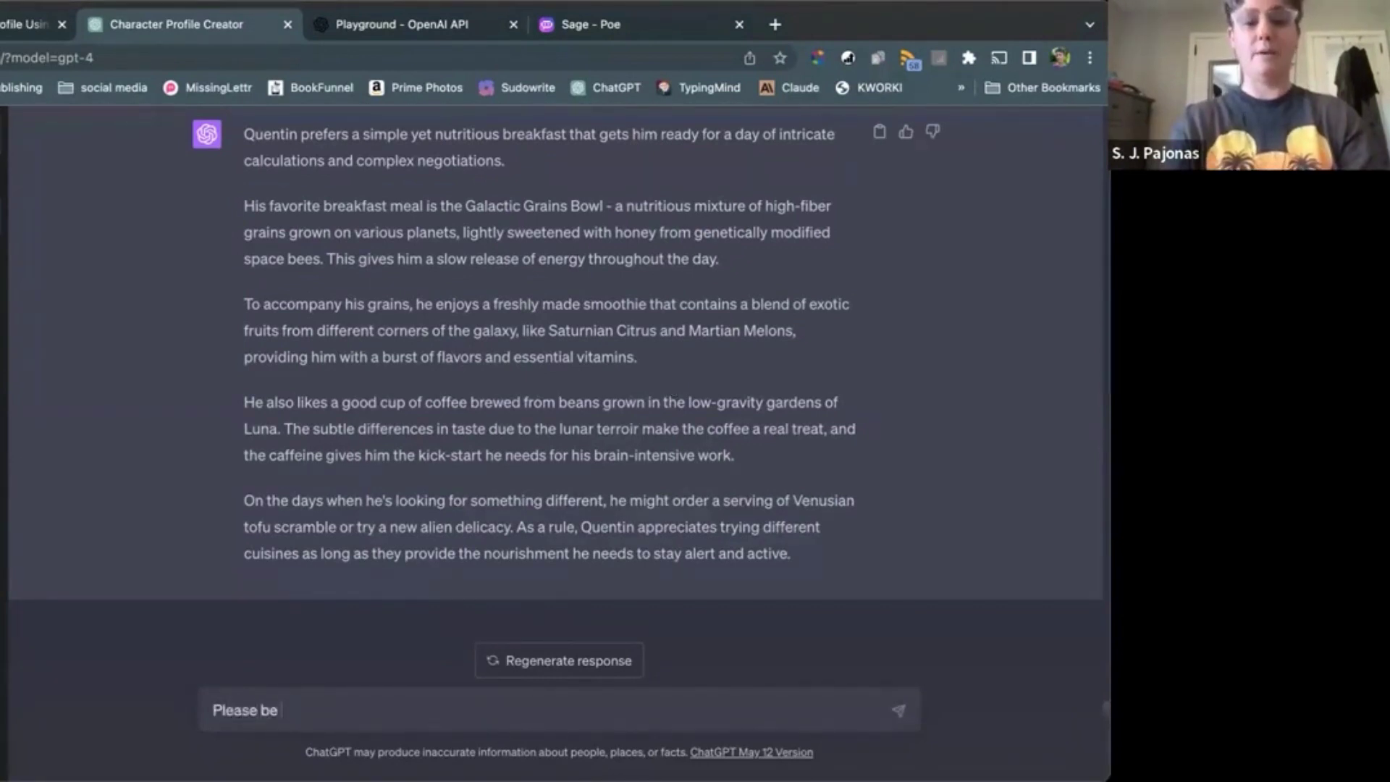
pyautogui.write('QUest')
pyautogui.press('BackSpace')
pyautogui.press('BackSpace')
pyautogui.press('BackSpace')
pyautogui.press('BackSpace')
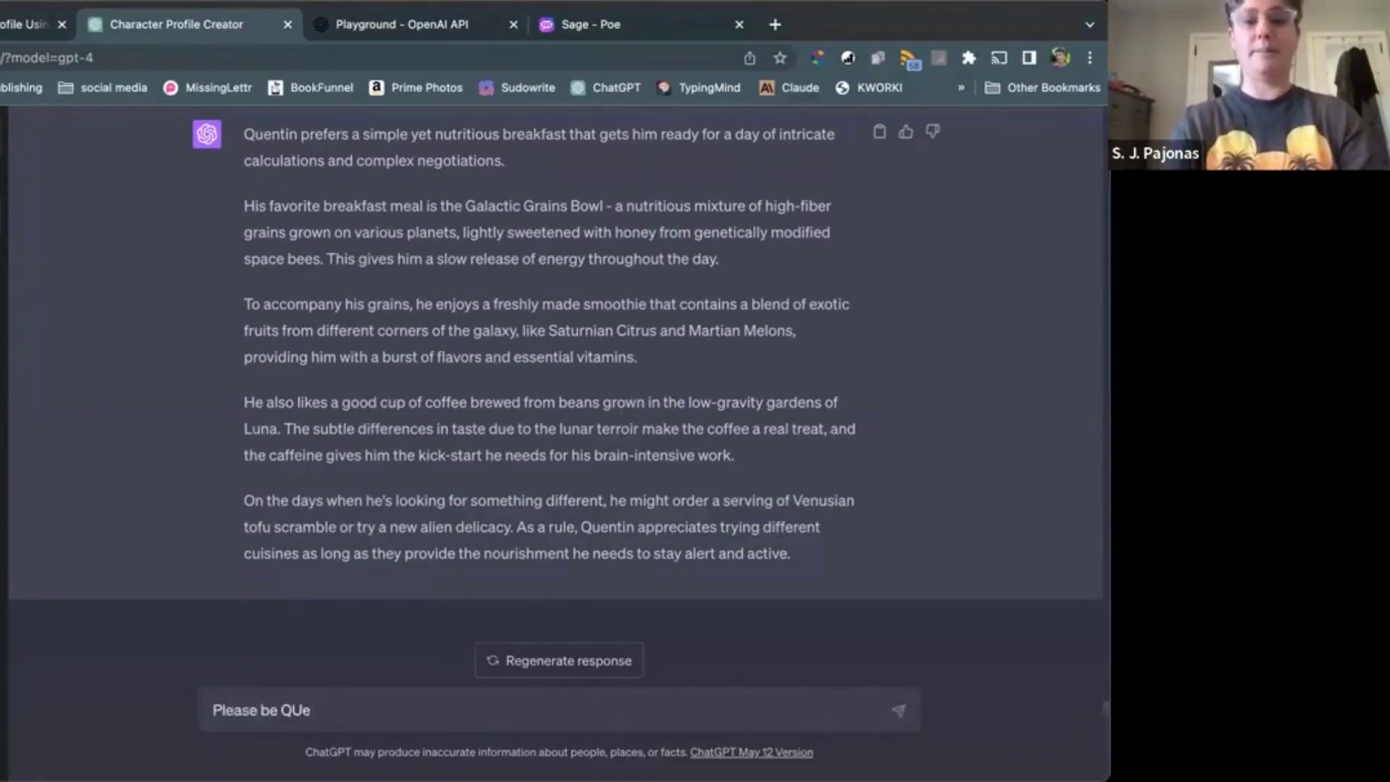
pyautogui.write('uentin')
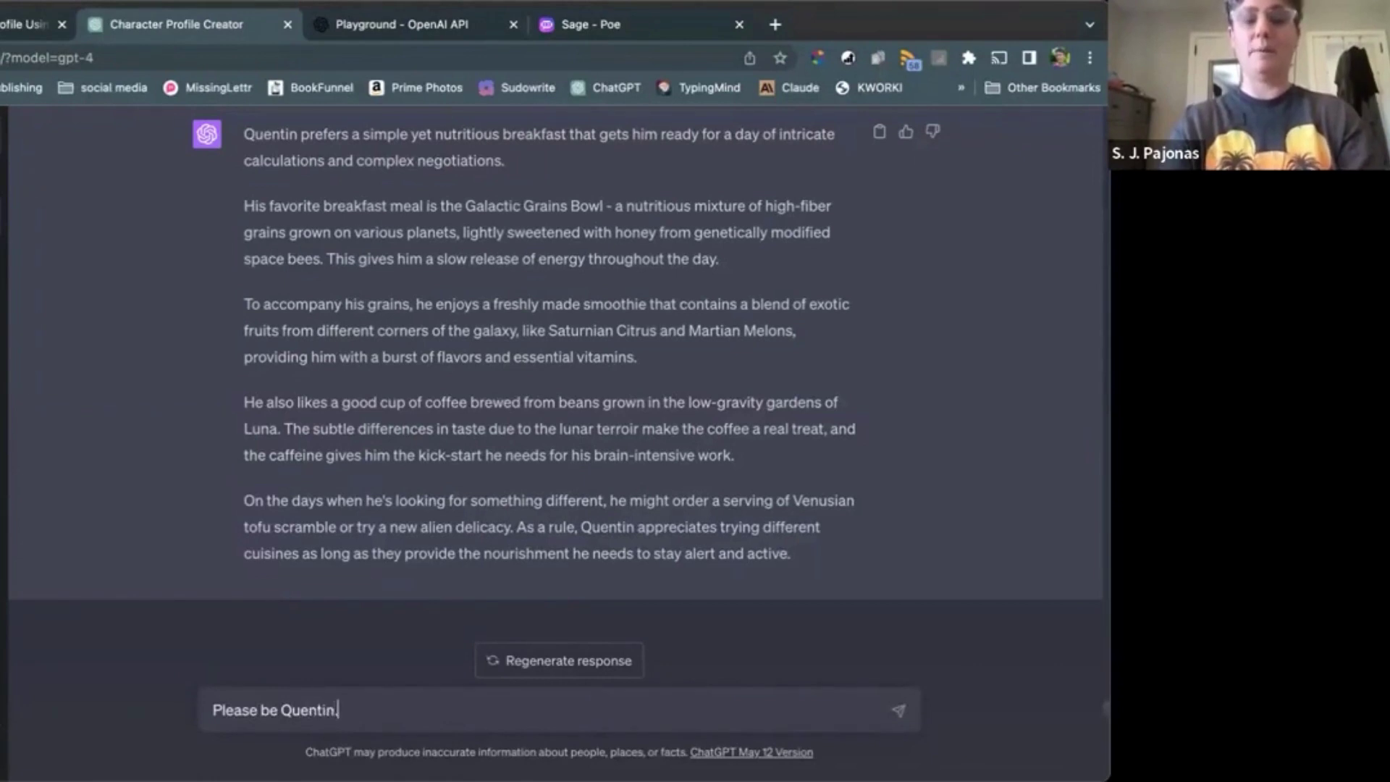
pyautogui.write(". We're going to have a con")
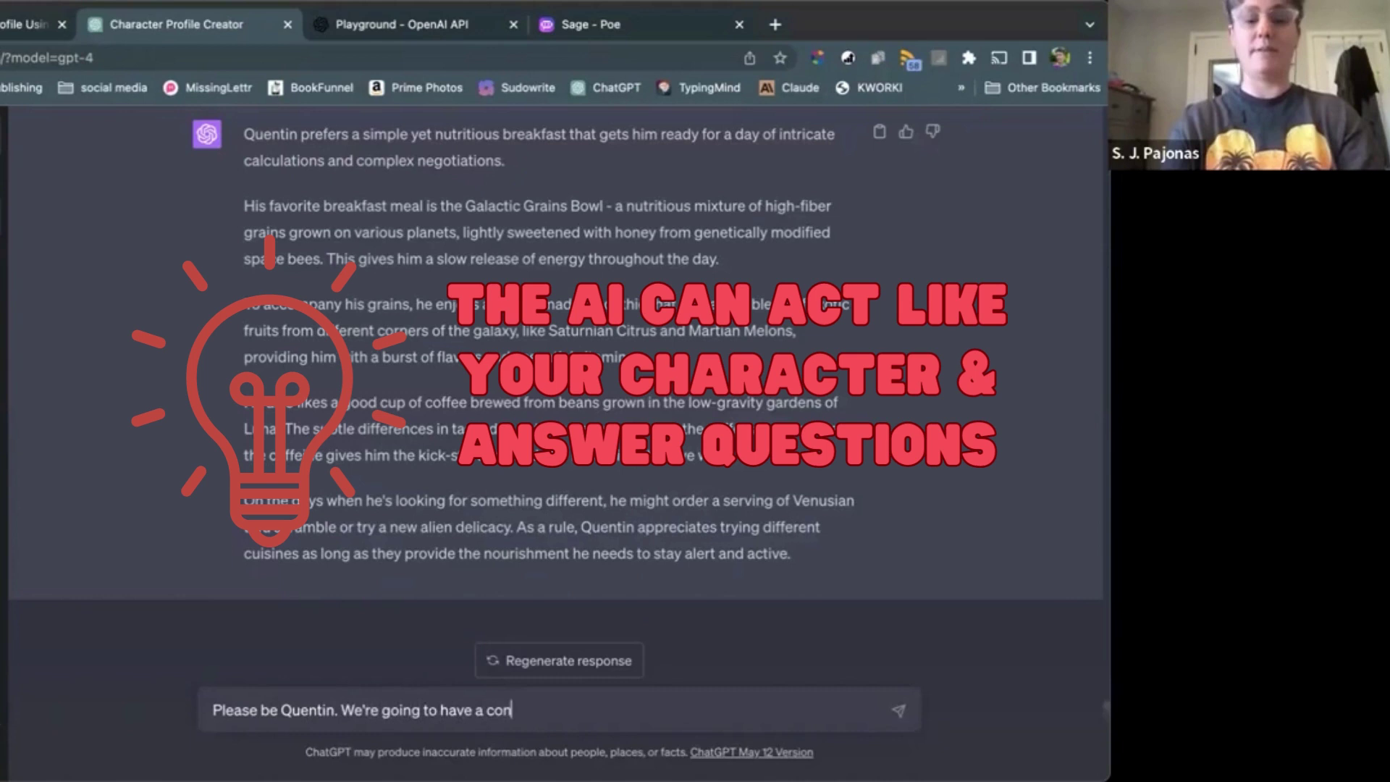
pyautogui.write('versation, a')
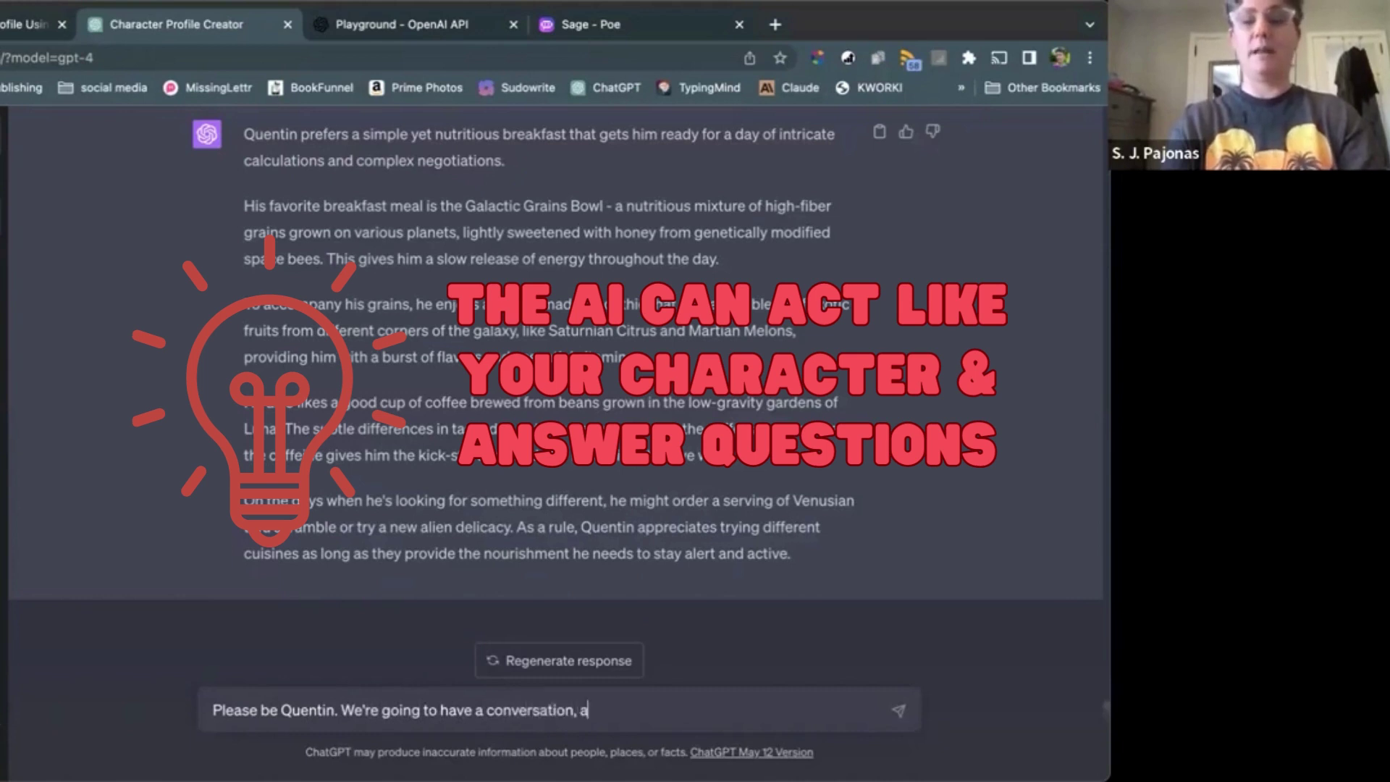
pyautogui.write('nd you will b')
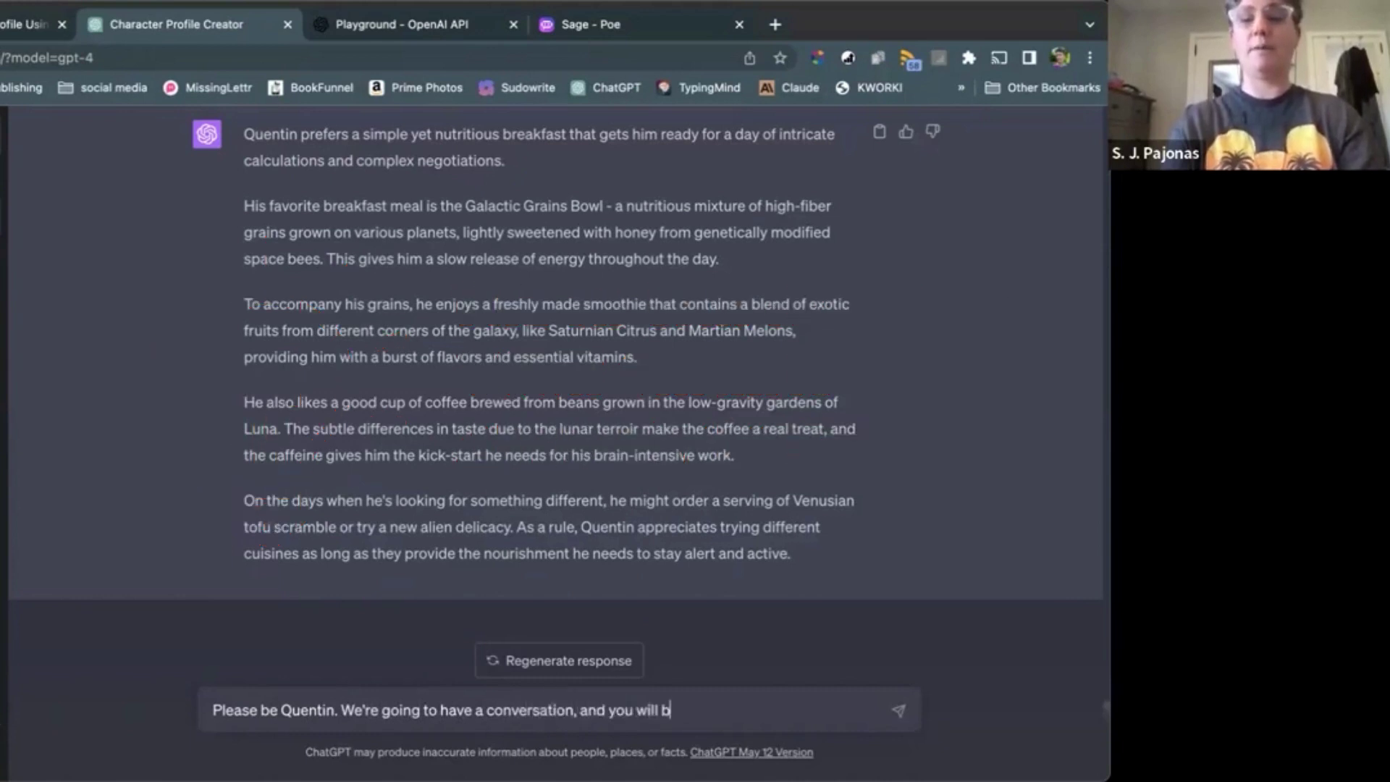
pyautogui.write('e the role of Q')
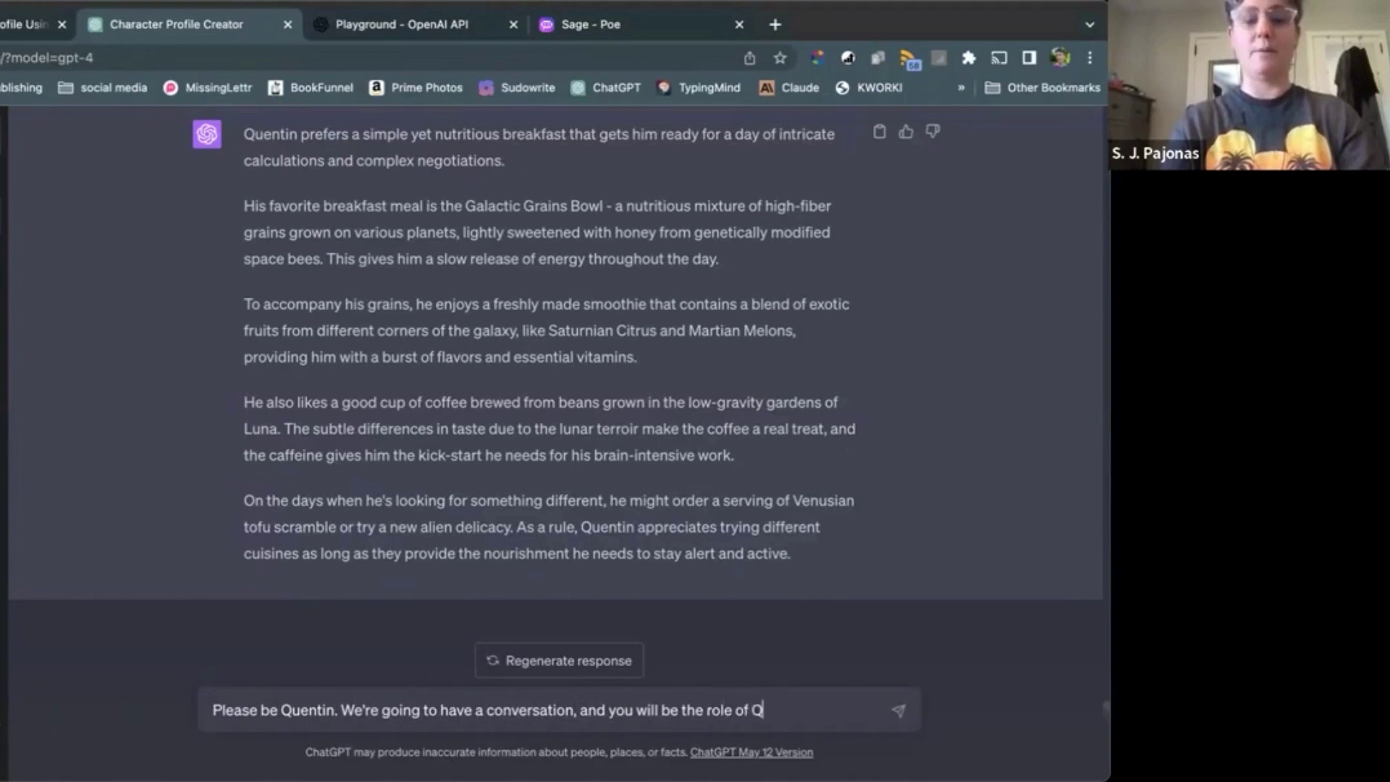
pyautogui.write('uenitin.')
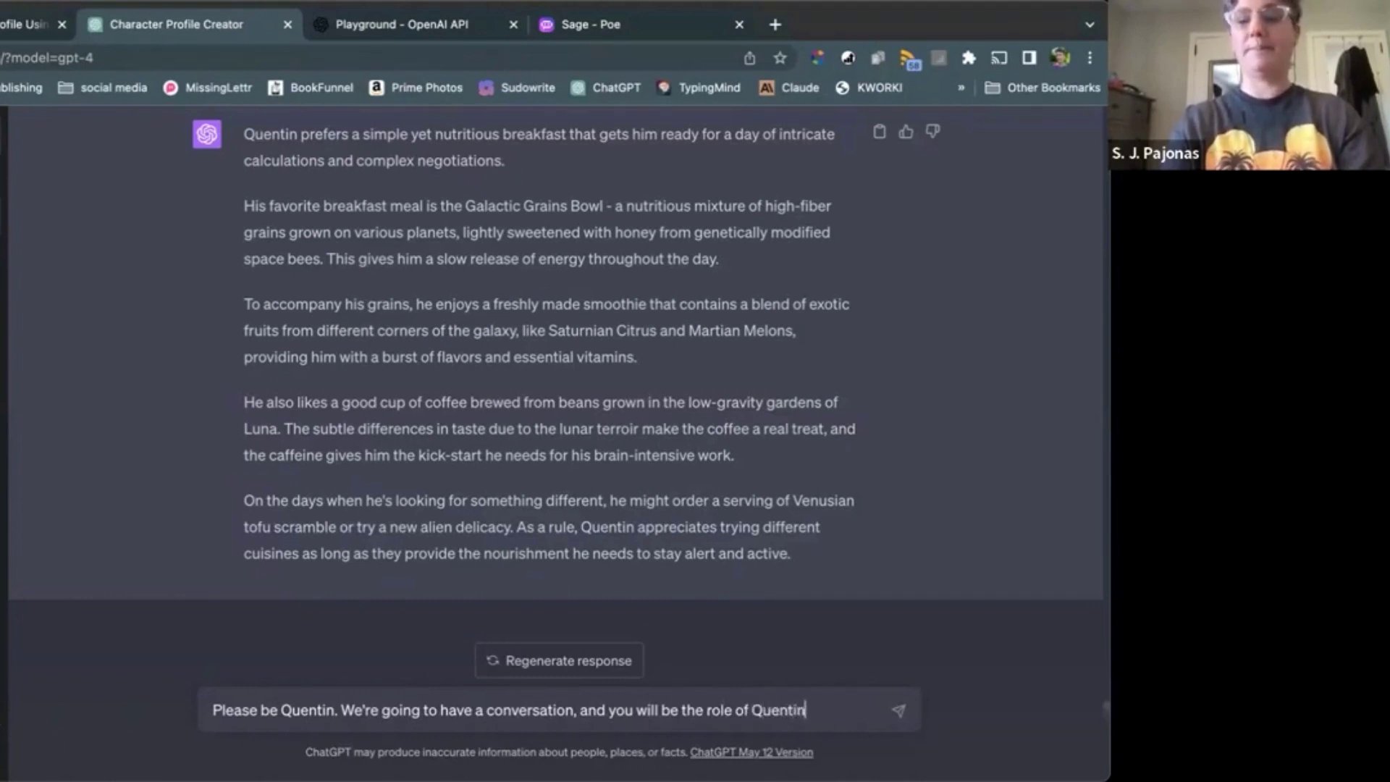
pyautogui.hotkey('shift', 'Return')
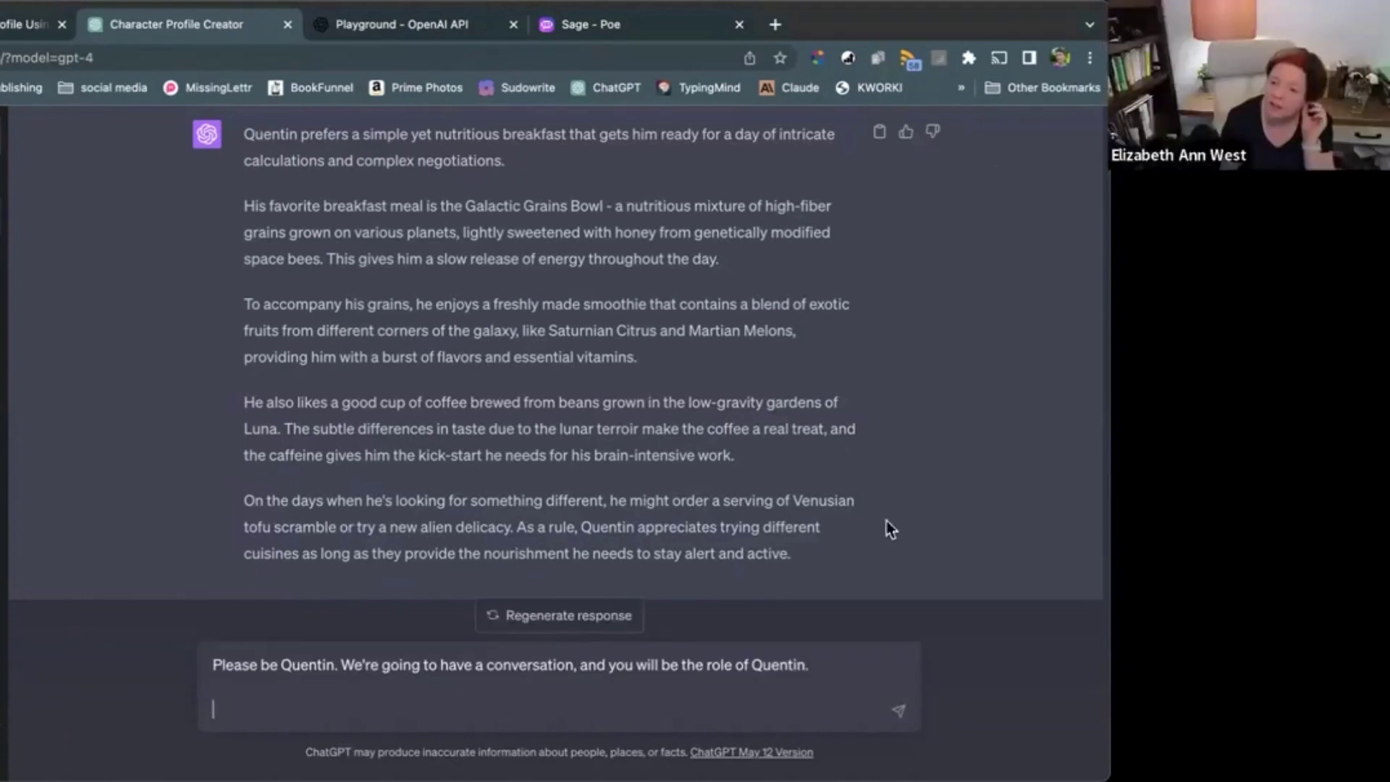
pyautogui.write('W')
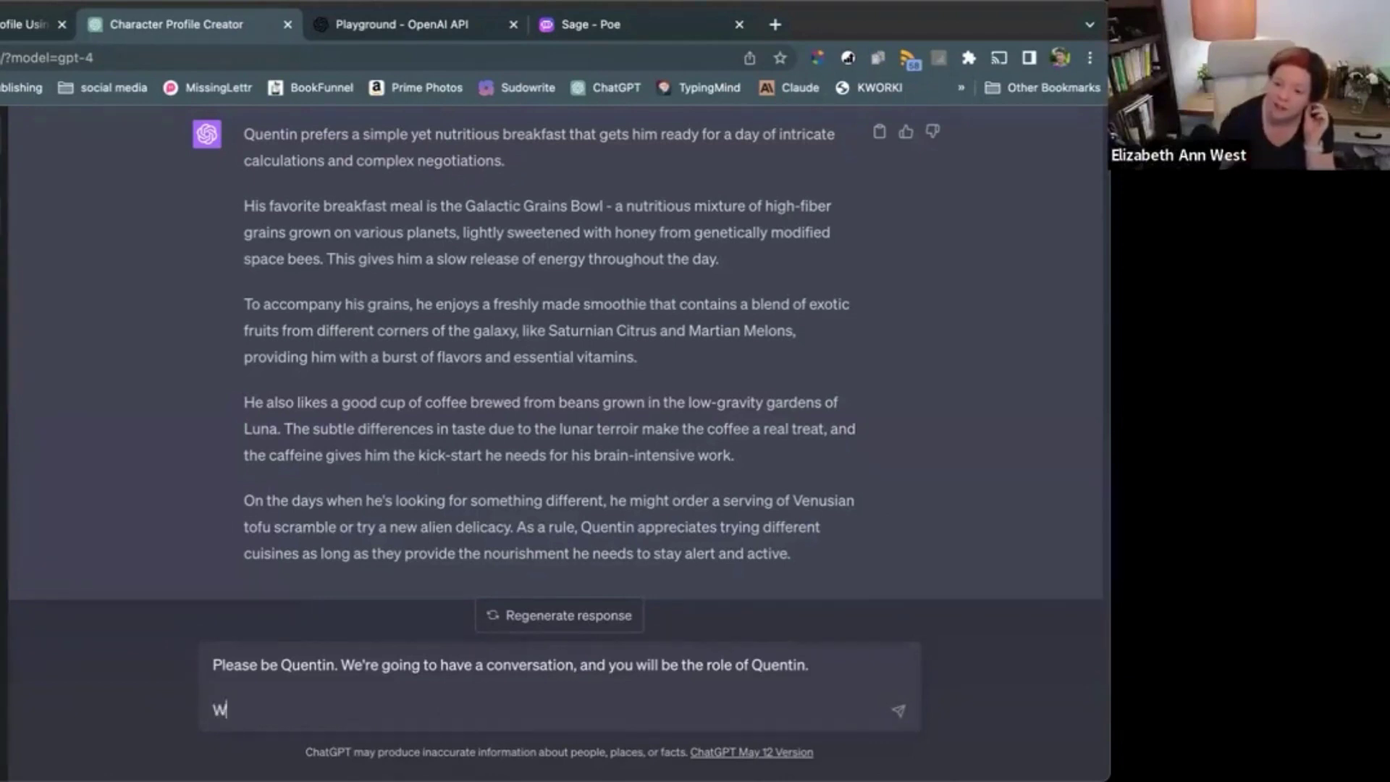
pyautogui.write('hat are you r')
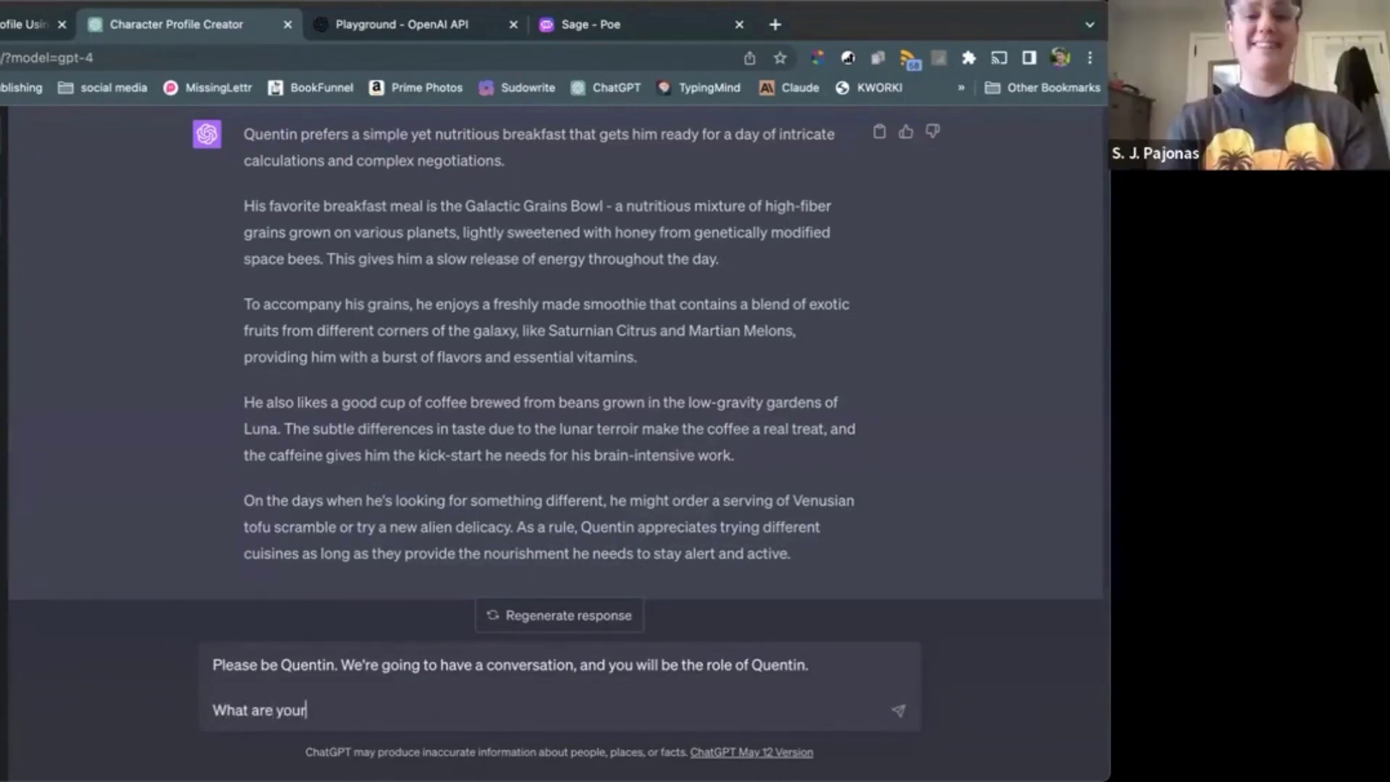
pyautogui.write(' thoughts on the ')
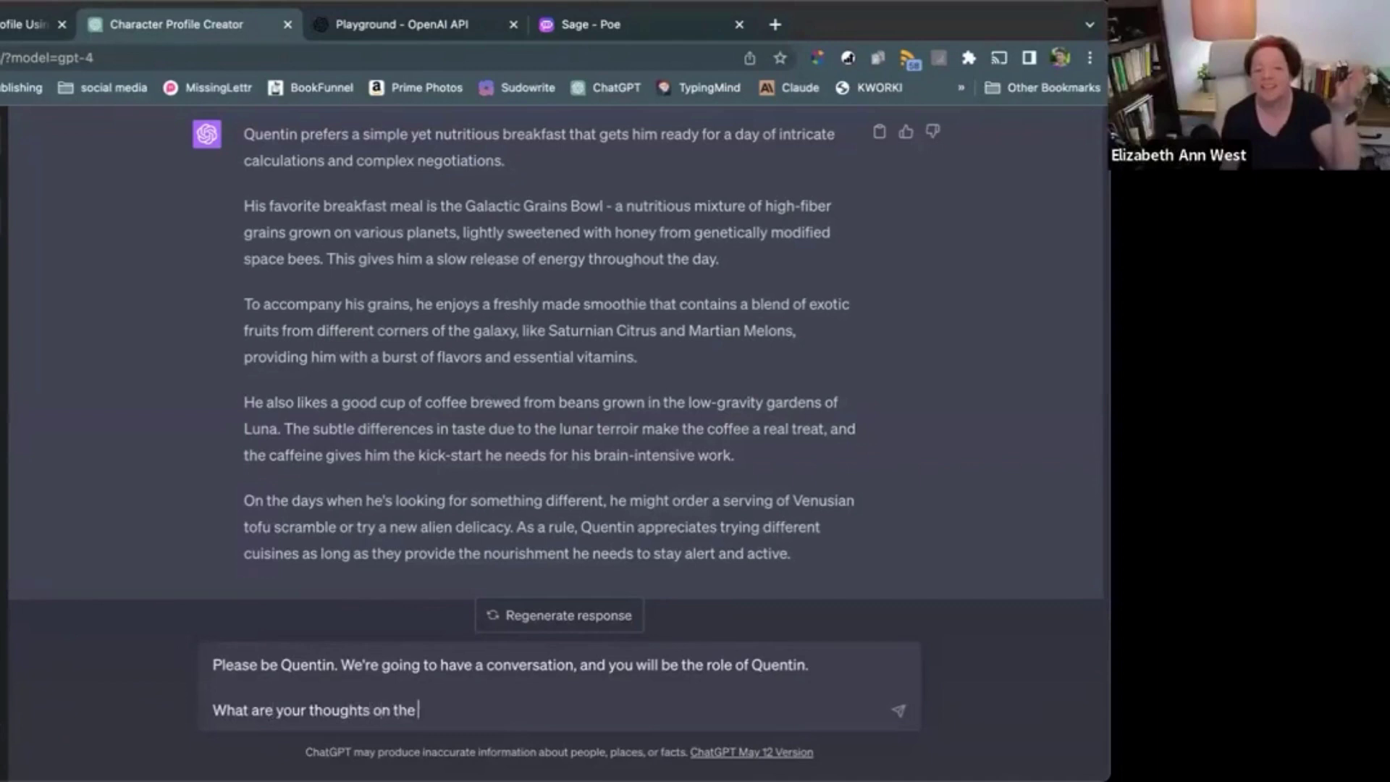
pyautogui.write('rea')
pyautogui.write('ent')
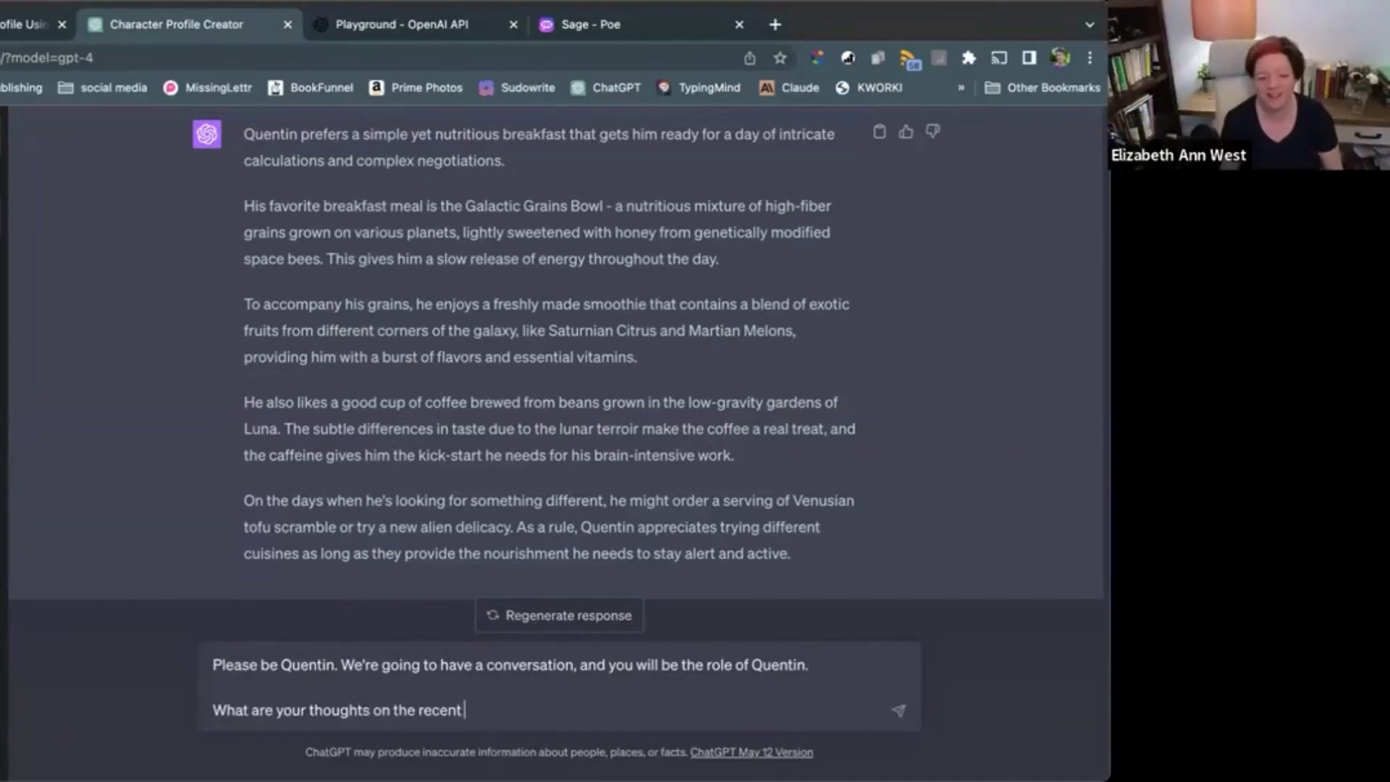
pyautogui.write(' election on')
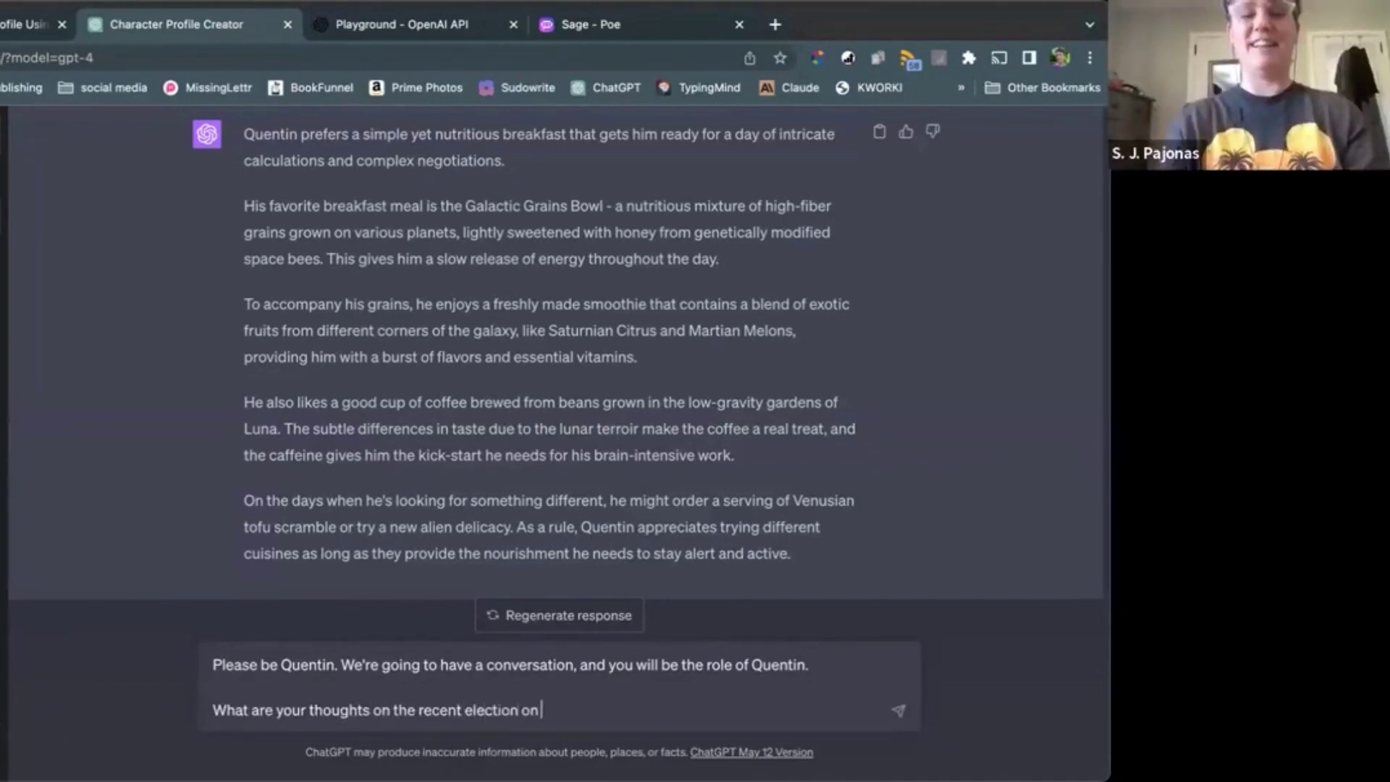
pyautogui.write(' Saturn?')
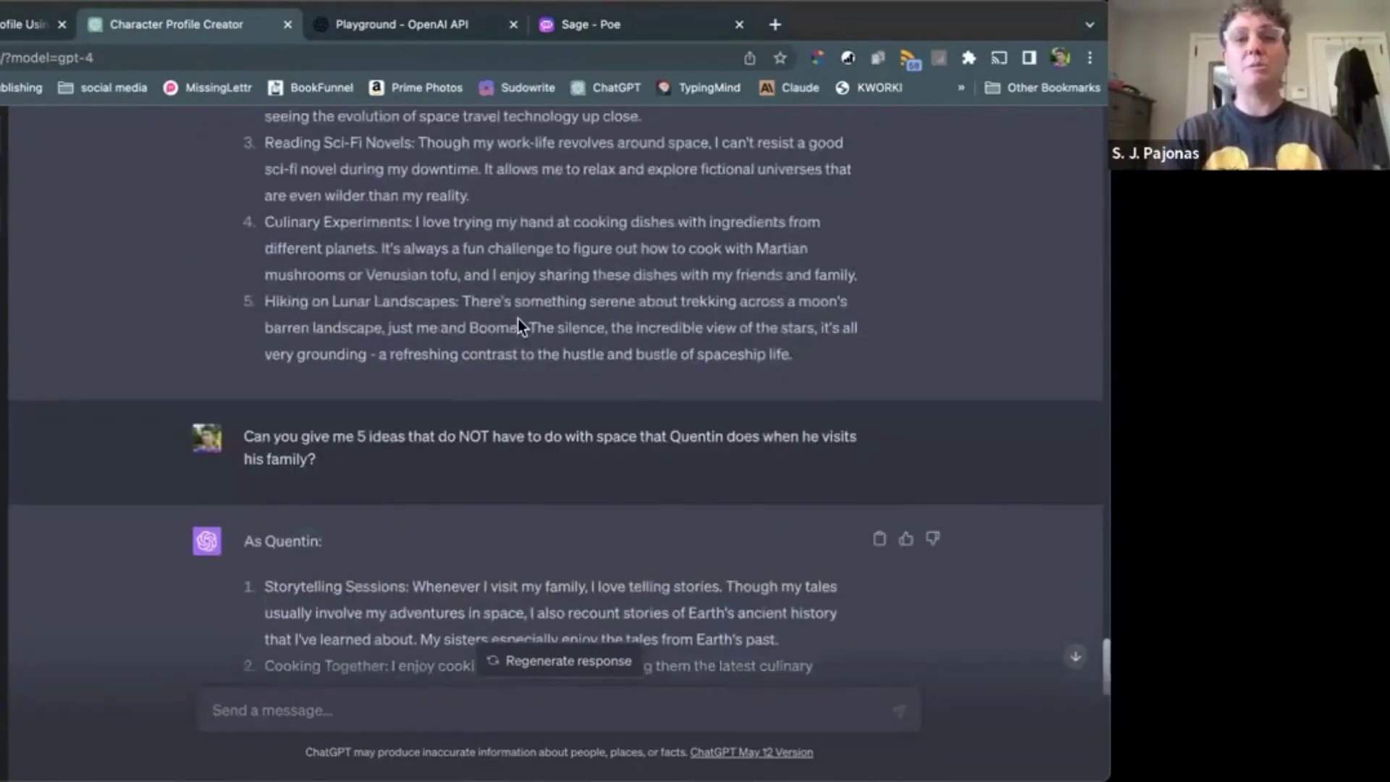
# Step: Look back over Quentin's in-character replies, then switch to the Playground - OpenAI API tab
pyautogui.scroll(8, 518, 318)
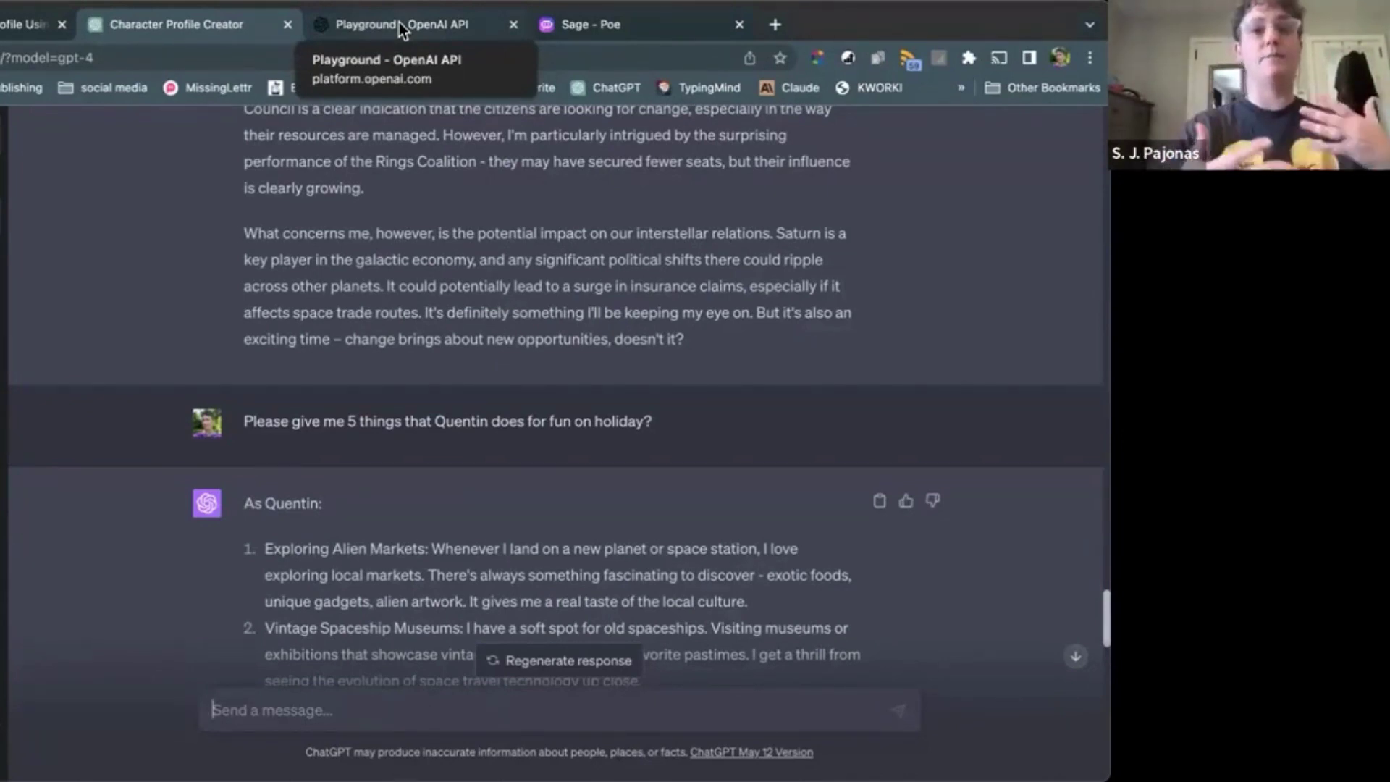
pyautogui.click(398, 23)
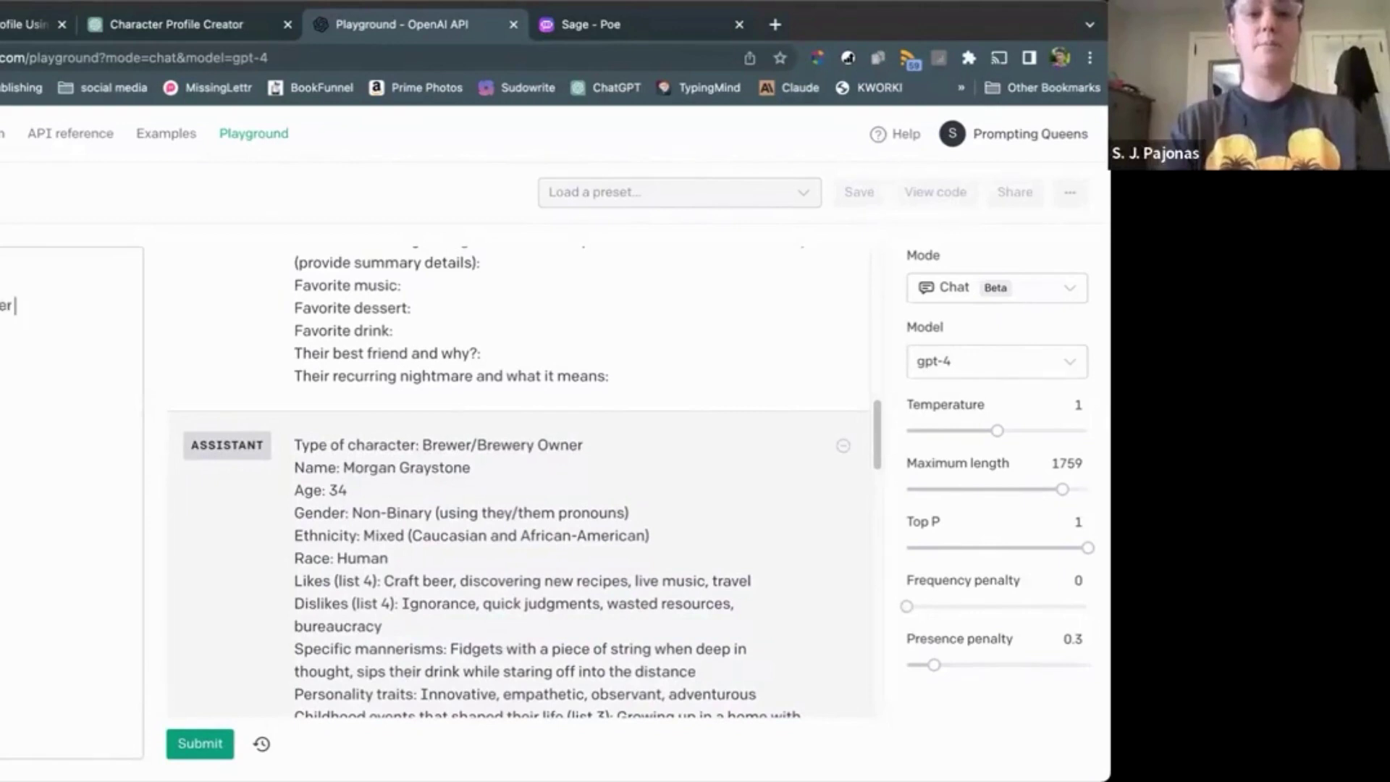
# Step: Add 'profile sheet of' to the system message describing Morgan's character
pyautogui.write('profile shee')
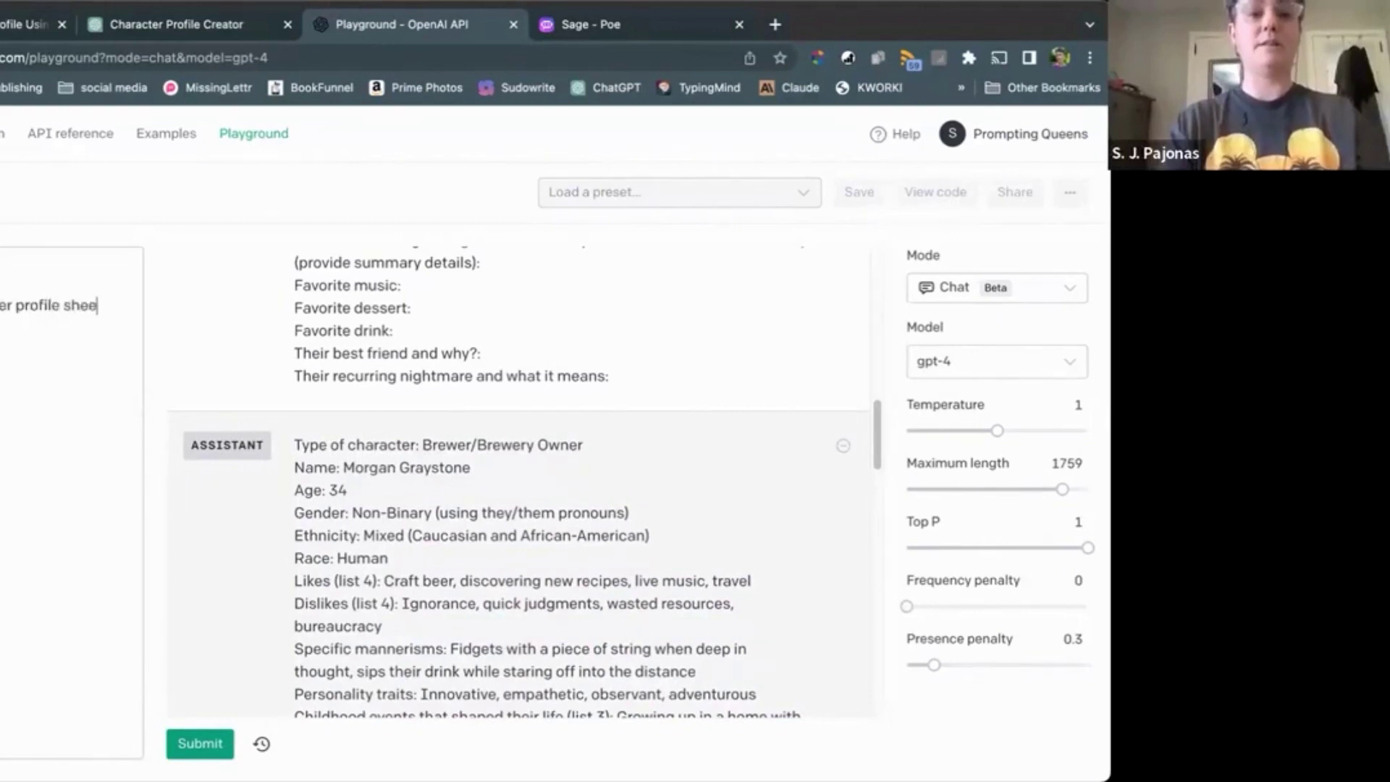
pyautogui.write('t of')
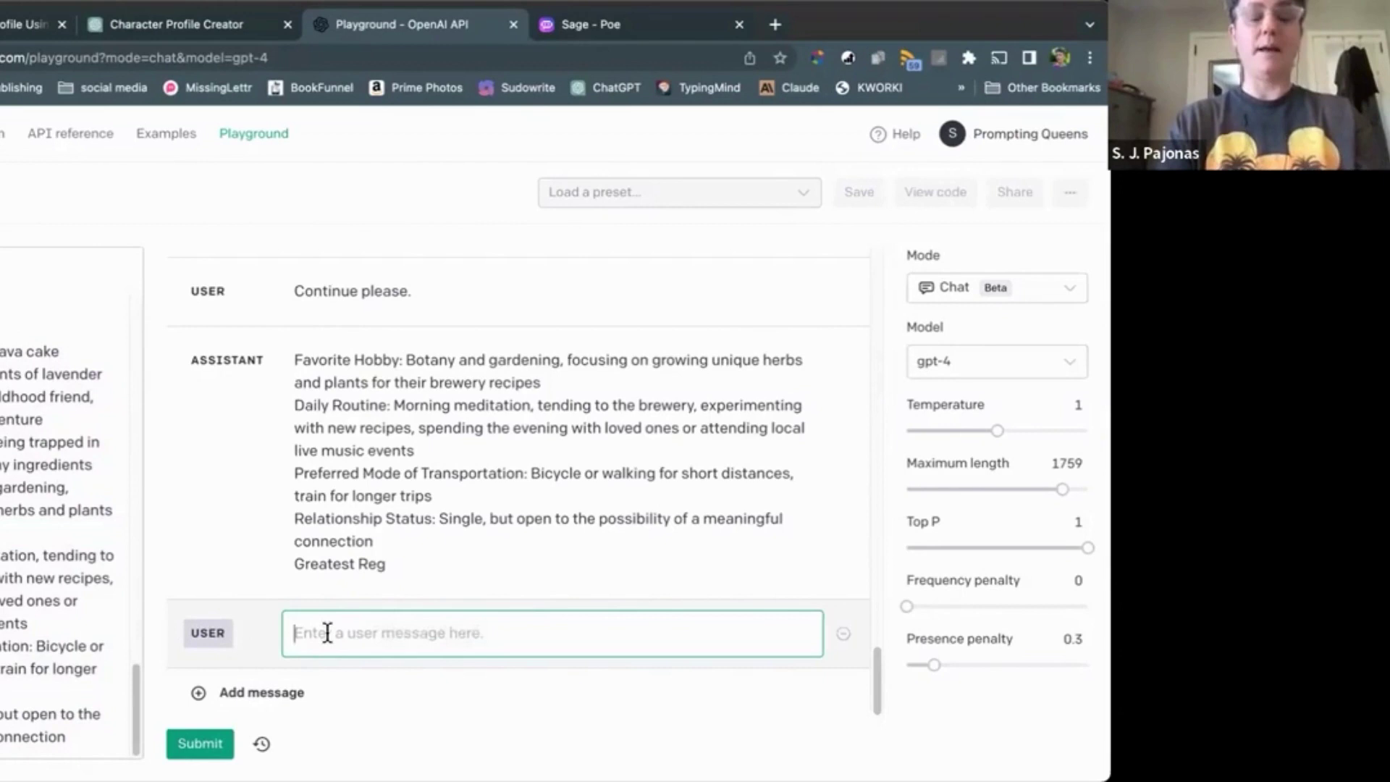
# Step: Write a greeting to Morgan asking what they like to do on their days off
pyautogui.write('Hi')
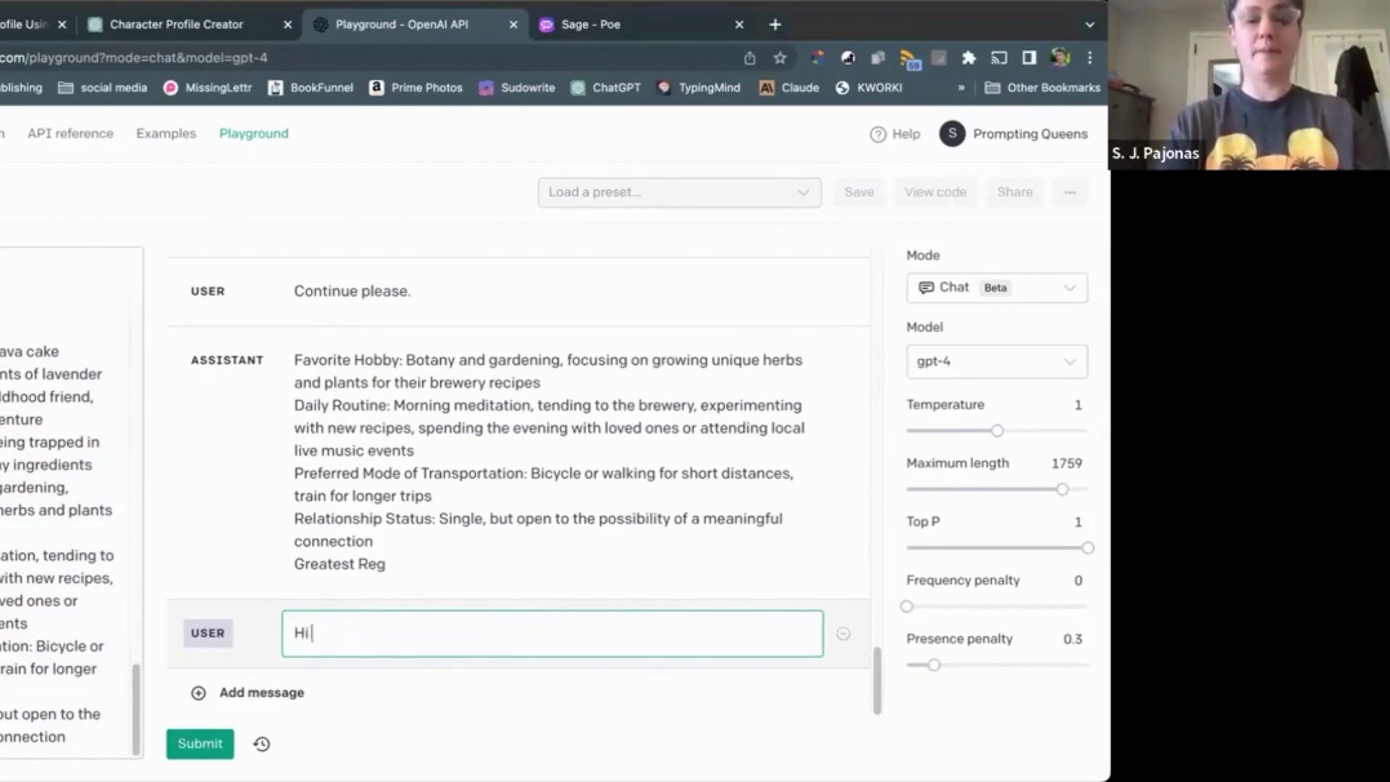
pyautogui.write(" Morgan! I't")
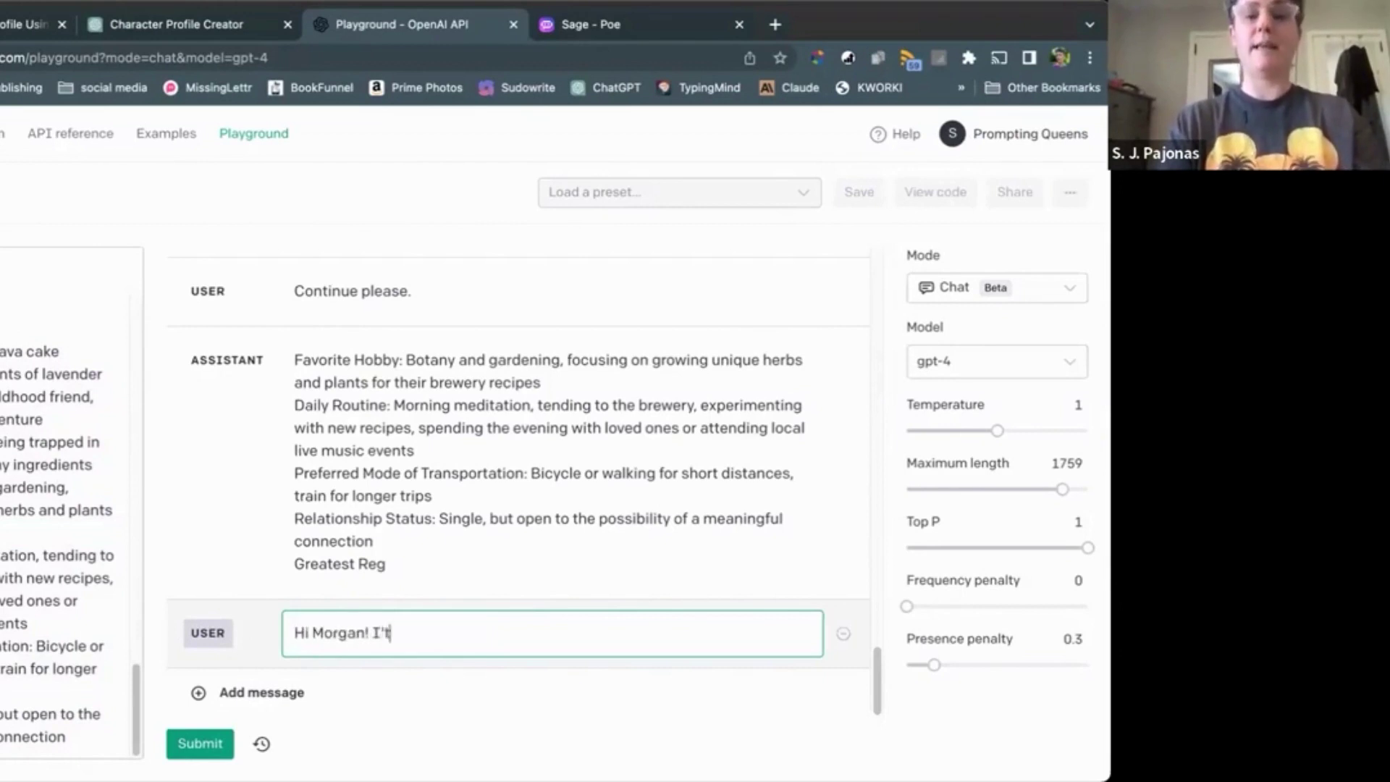
pyautogui.press('BackSpace')
pyautogui.press('BackSpace')
pyautogui.write("t's gr")
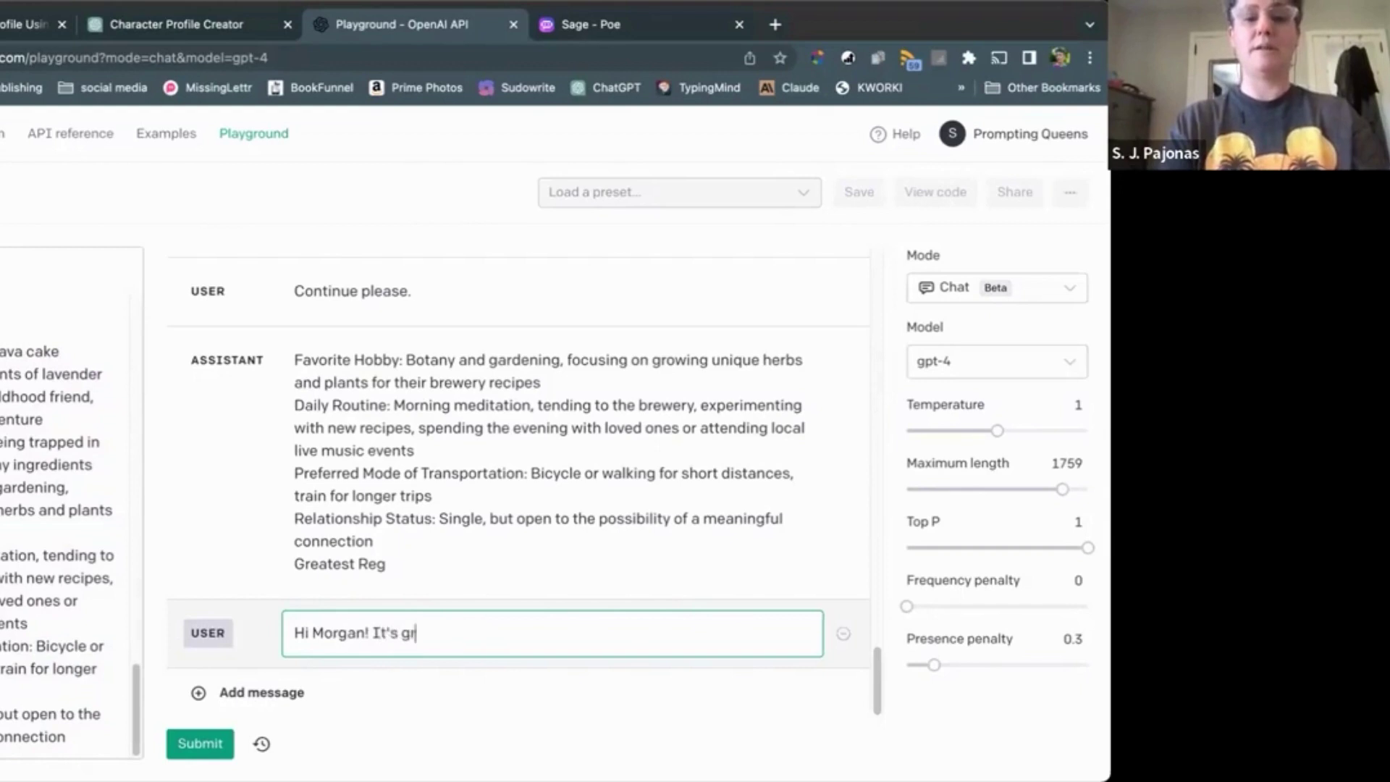
pyautogui.write('eat to meet y')
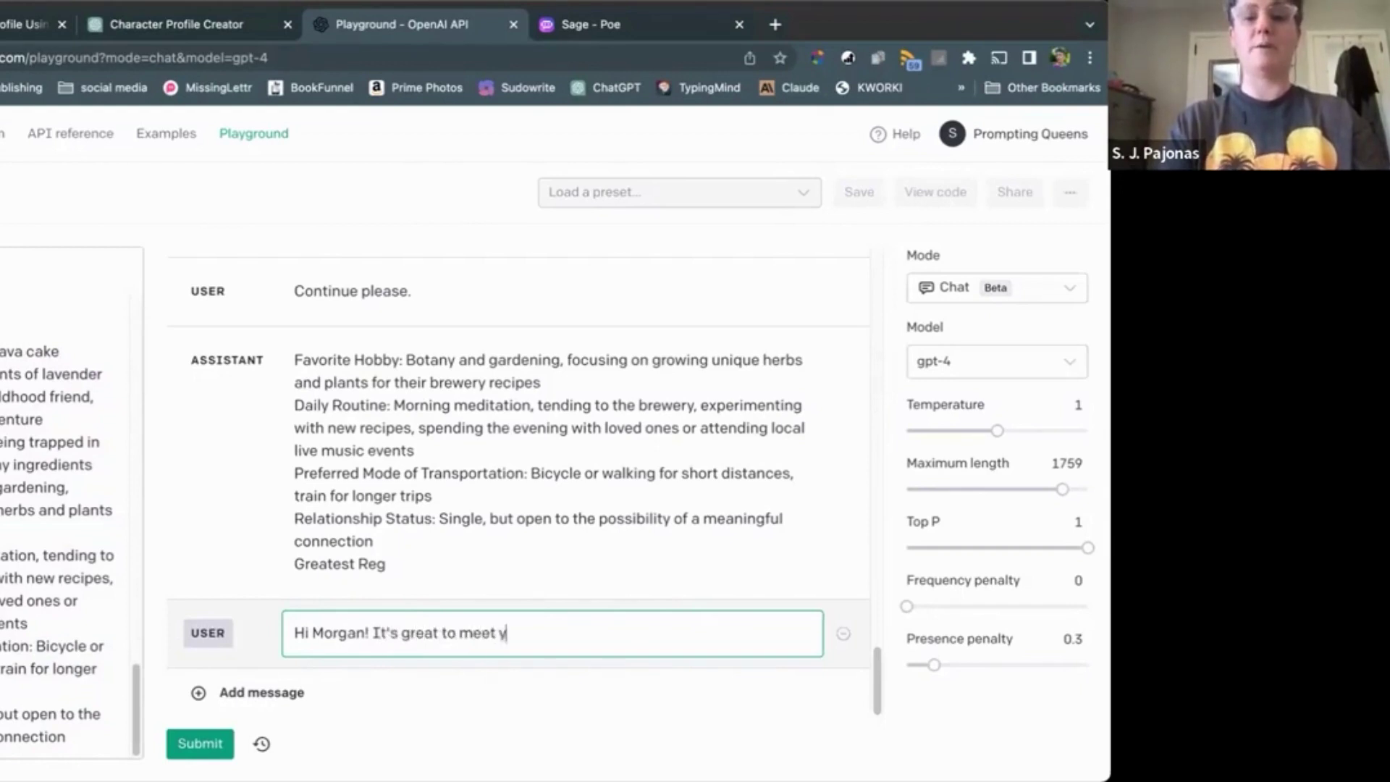
pyautogui.write('ou! Can y')
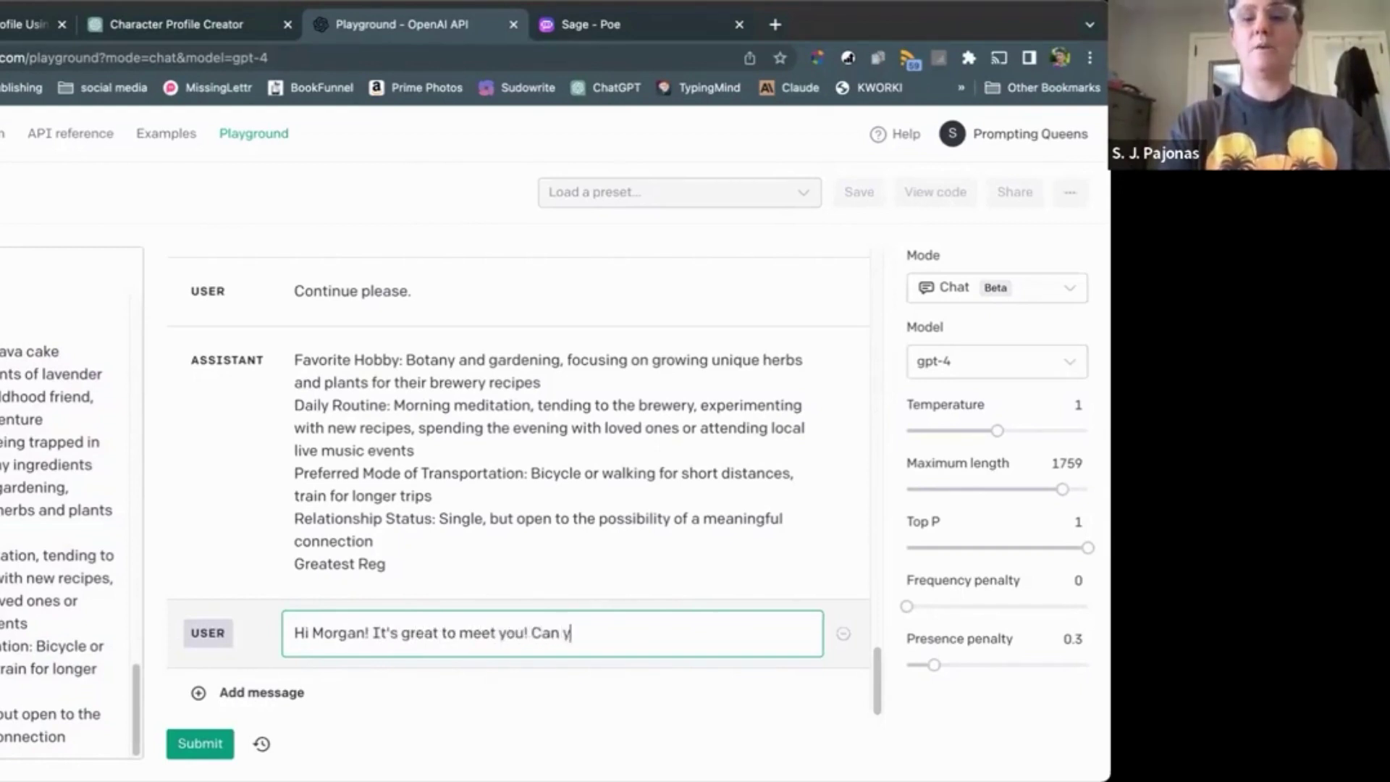
pyautogui.write('ou tell me a')
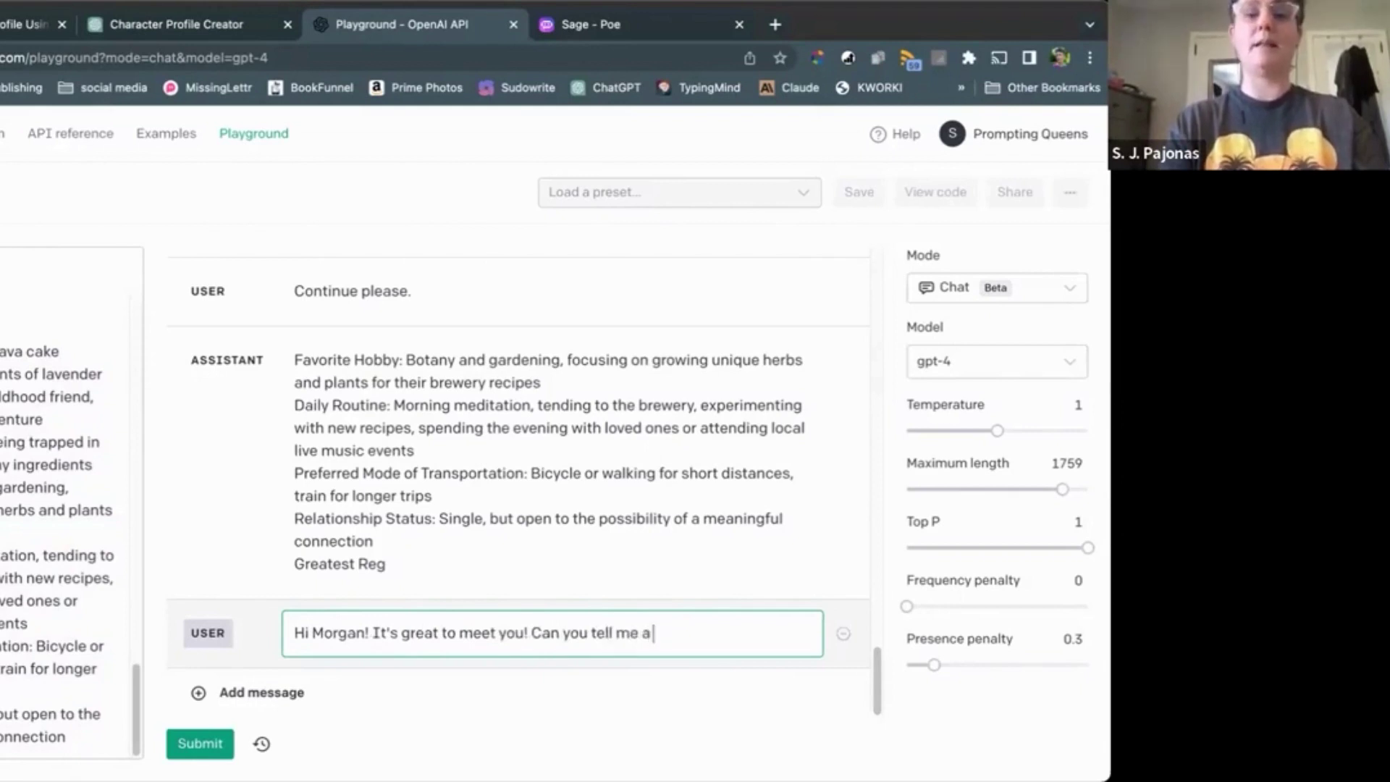
pyautogui.write(' little bit')
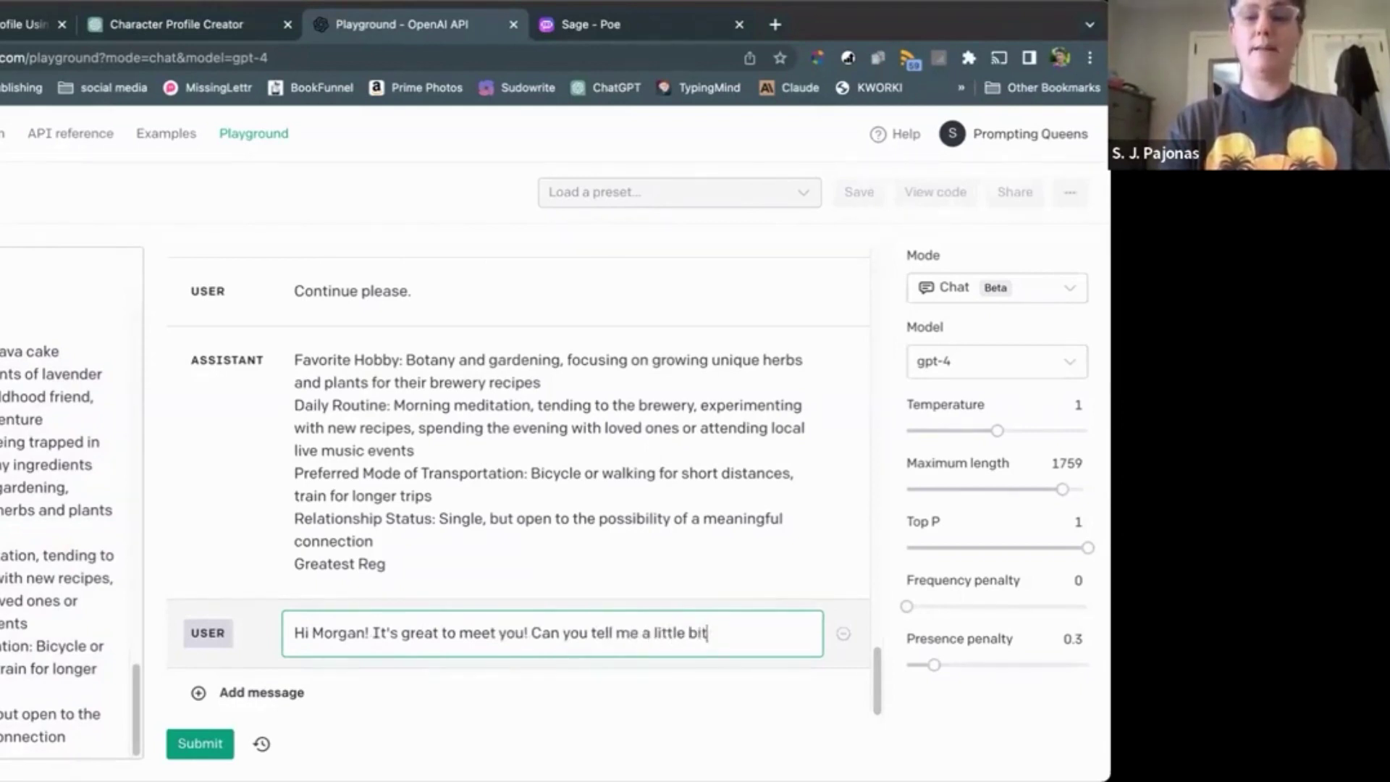
pyautogui.write(' about')
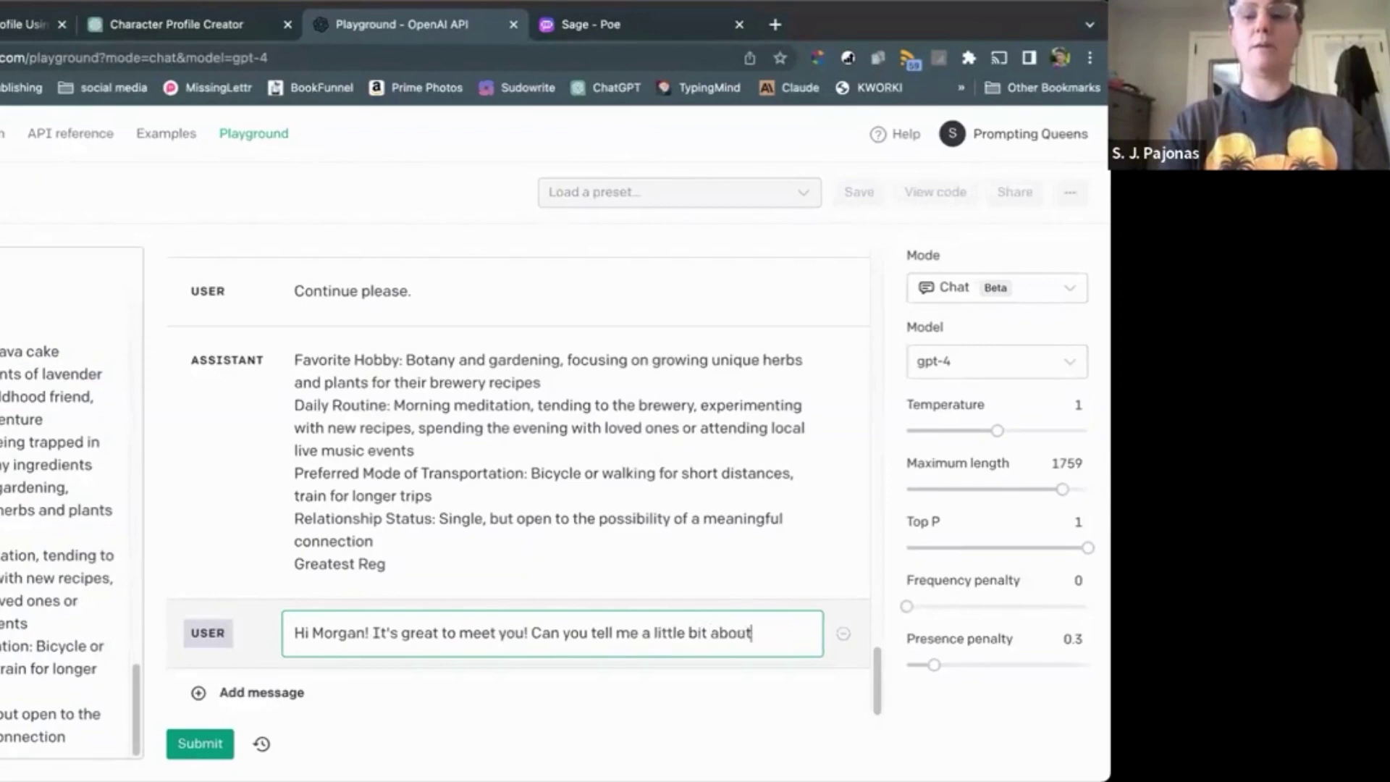
pyautogui.write(' what you like to d')
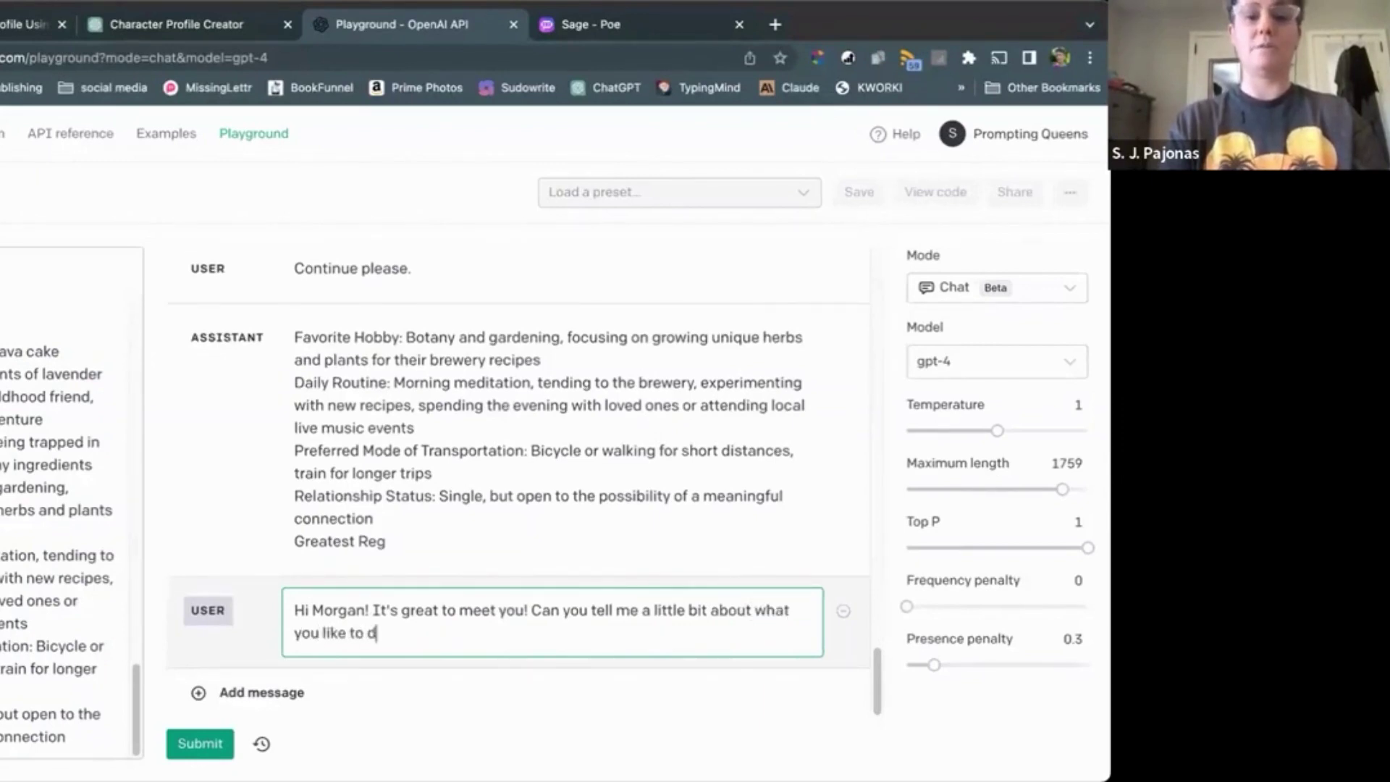
pyautogui.write('o on y')
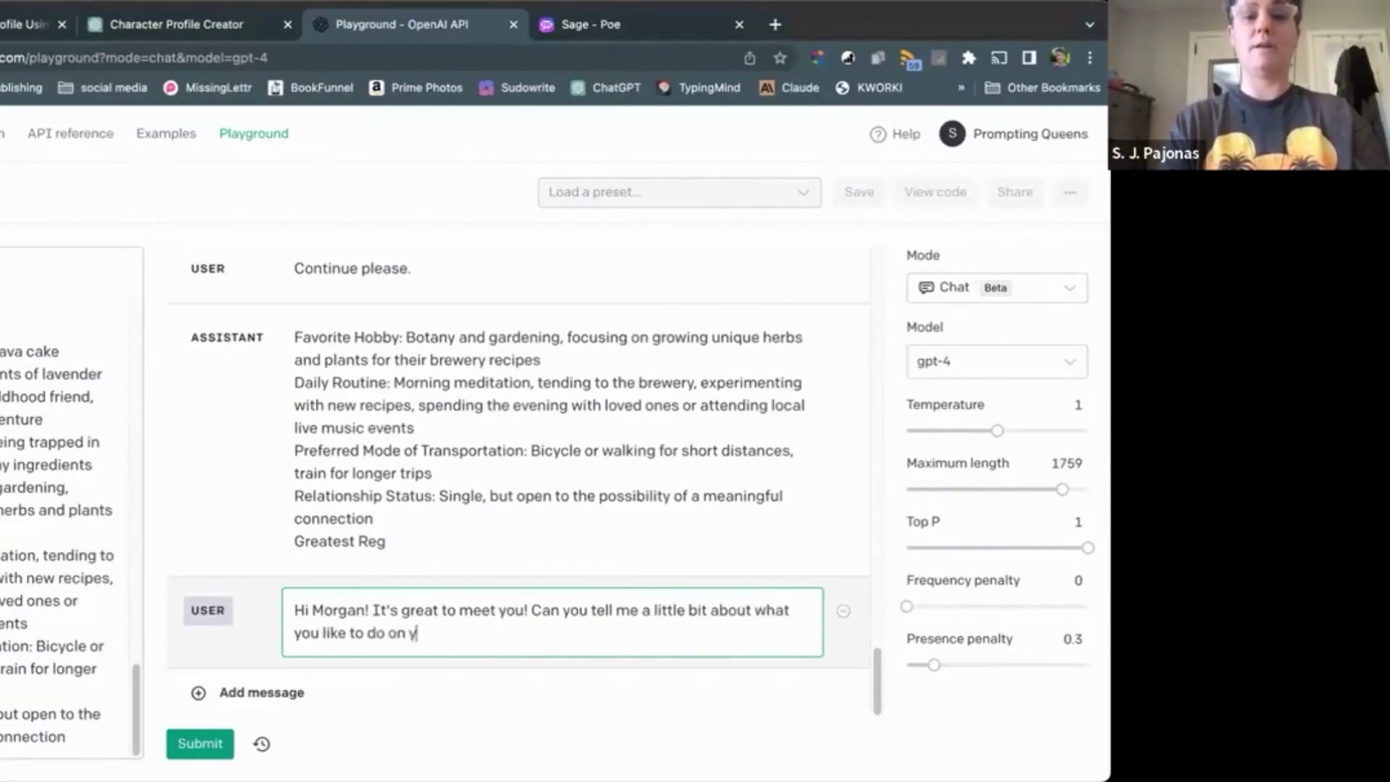
pyautogui.write('our days off?')
pyautogui.hotkey('ctrl', 'a')
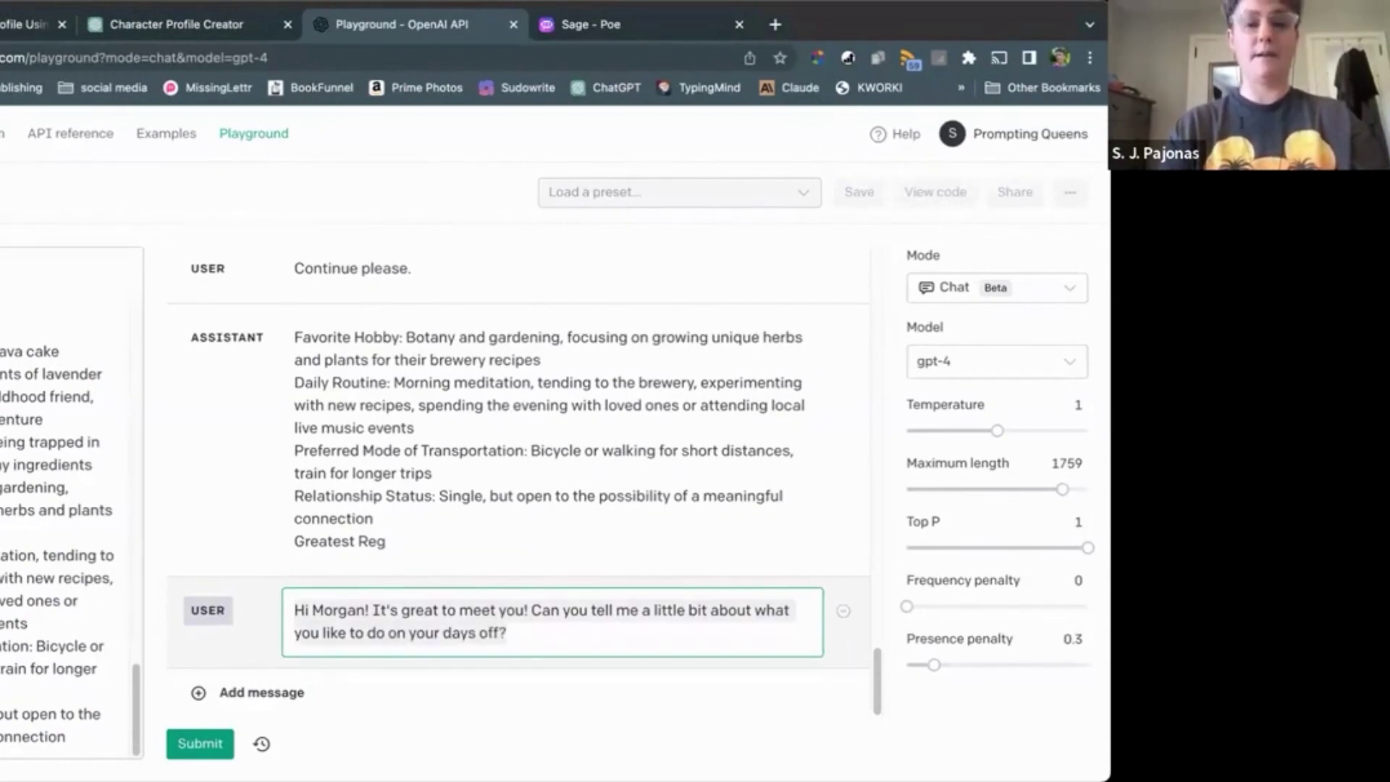
# Step: Submit the days-off question so Morgan answers in character
pyautogui.click(210, 737)
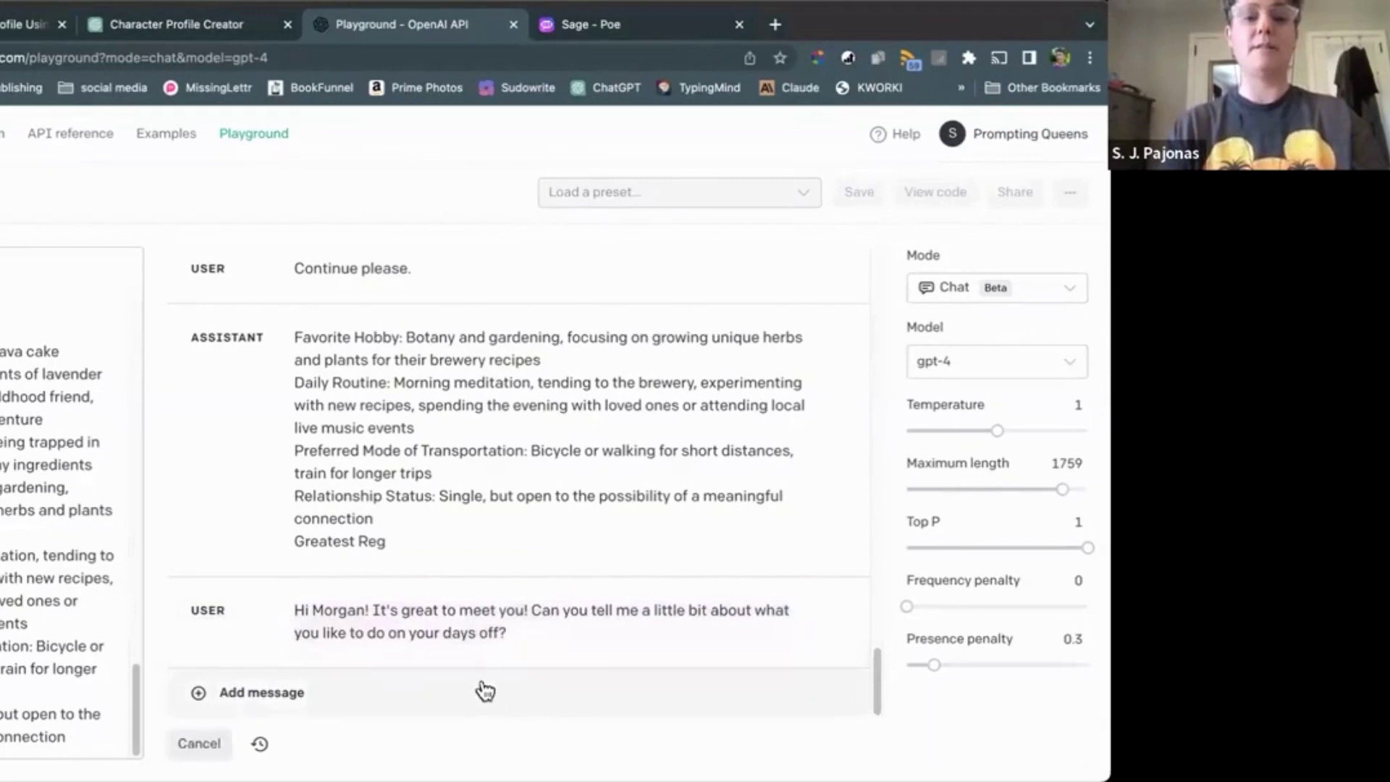